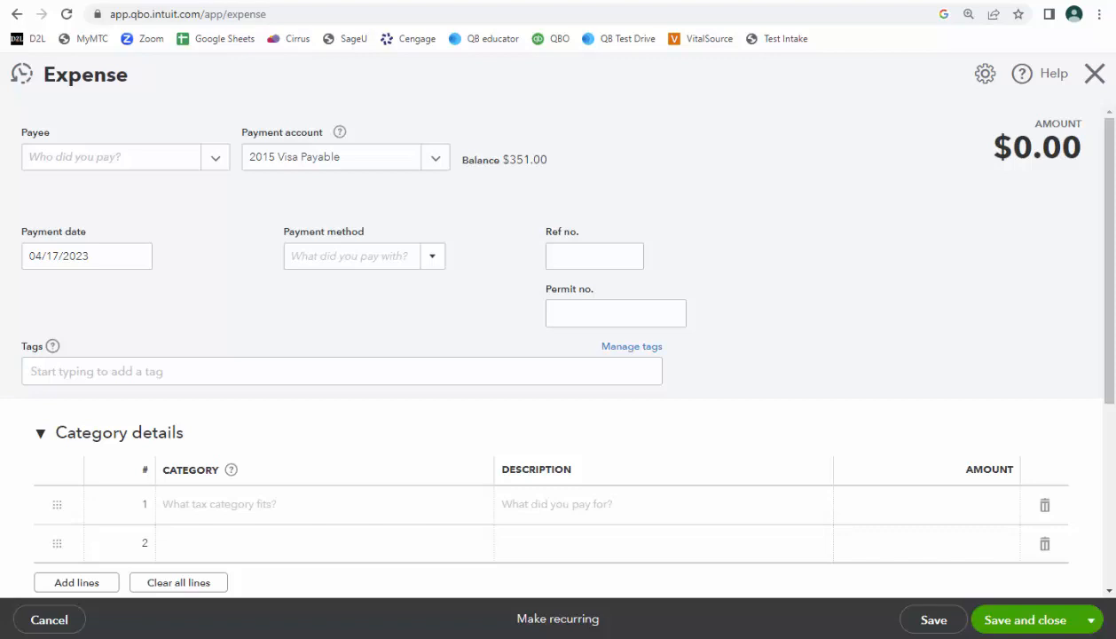
Close the open expense form, start a new expense and choose ARC Management as the payee.
{"action": "left_click", "coordinate": [1094, 73]}
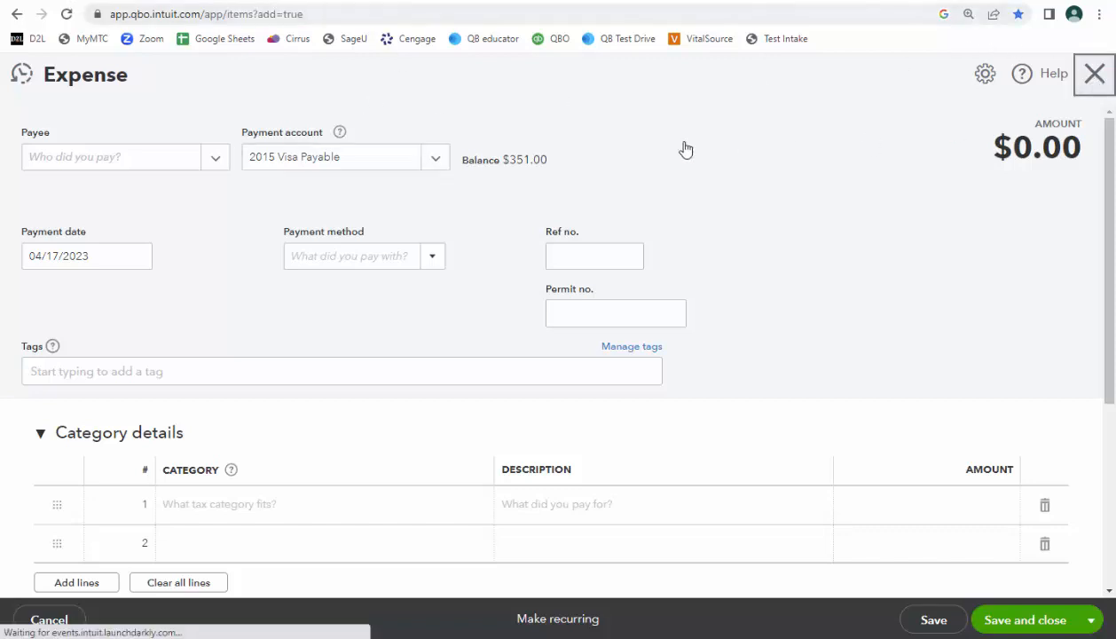
{"action": "left_click", "coordinate": [89, 133]}
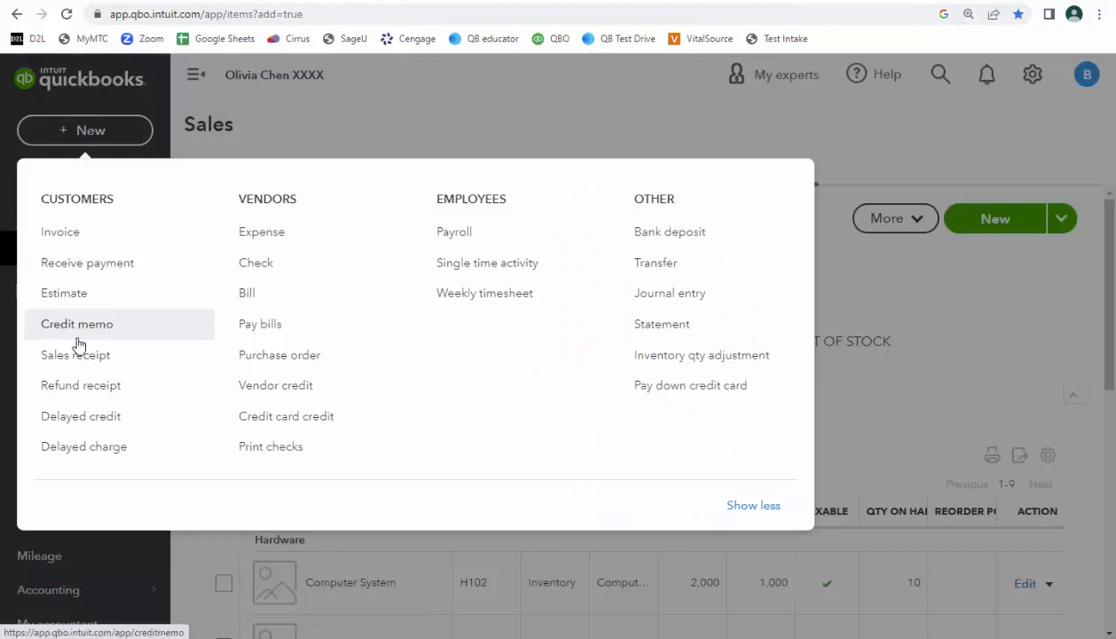
{"action": "left_click", "coordinate": [272, 234]}
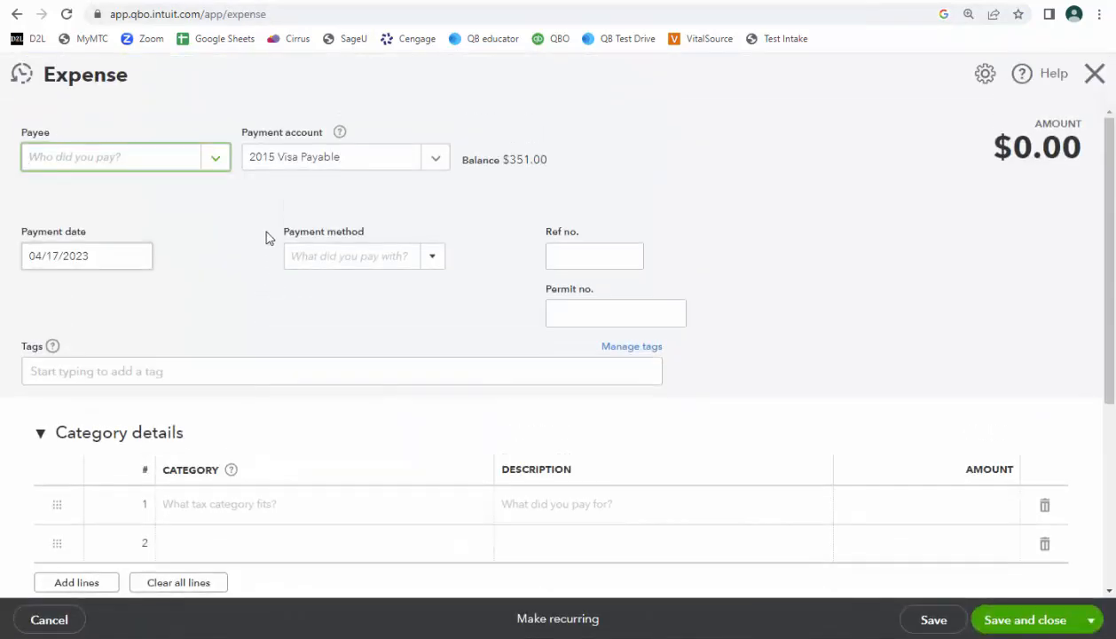
{"action": "left_click", "coordinate": [217, 157]}
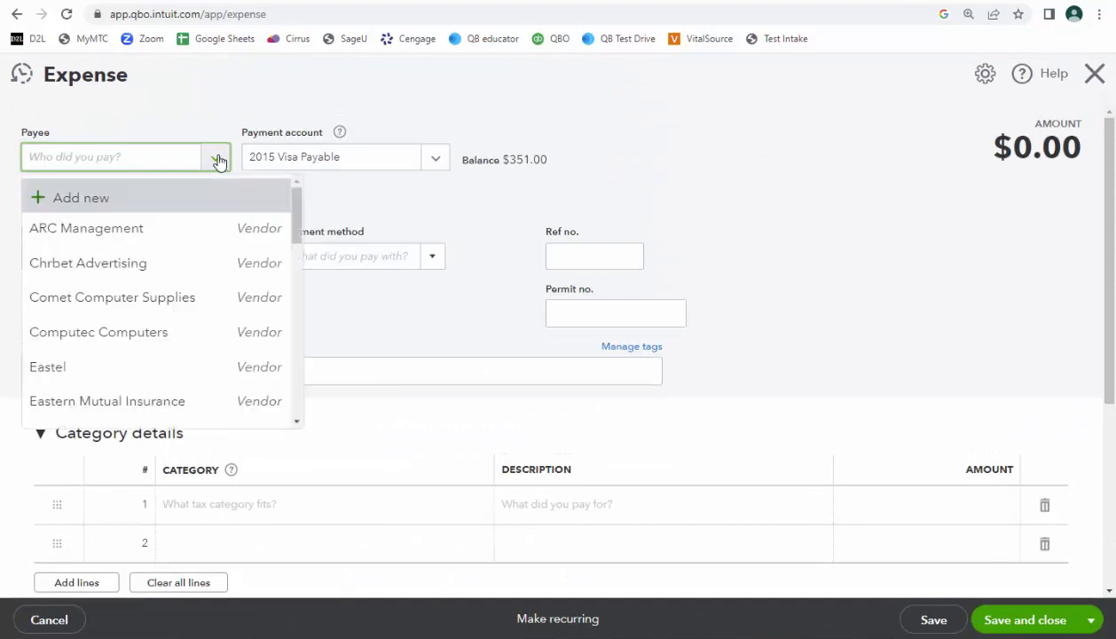
{"action": "left_click", "coordinate": [169, 229]}
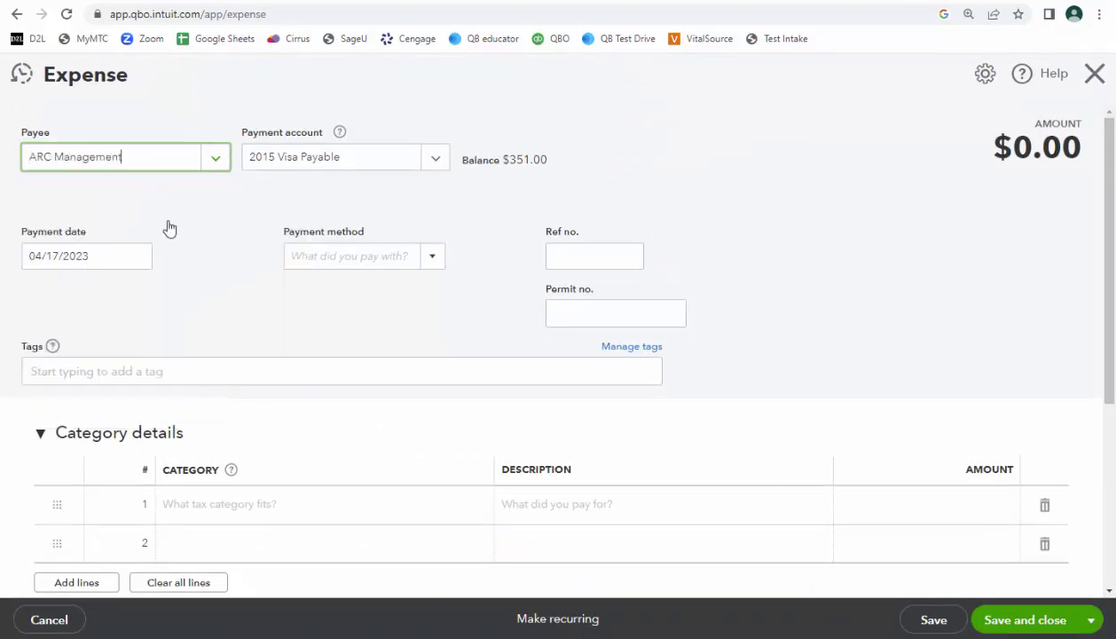
Set the expense's payment method to Credit Card and its reference number to 1.
{"action": "left_click", "coordinate": [433, 256]}
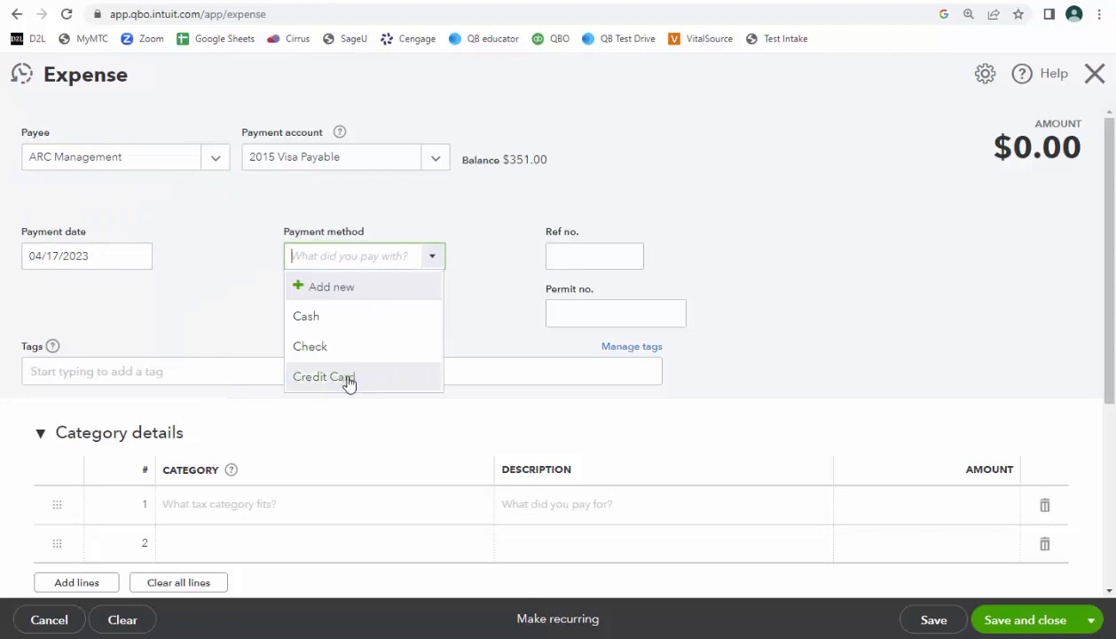
{"action": "left_click", "coordinate": [343, 382]}
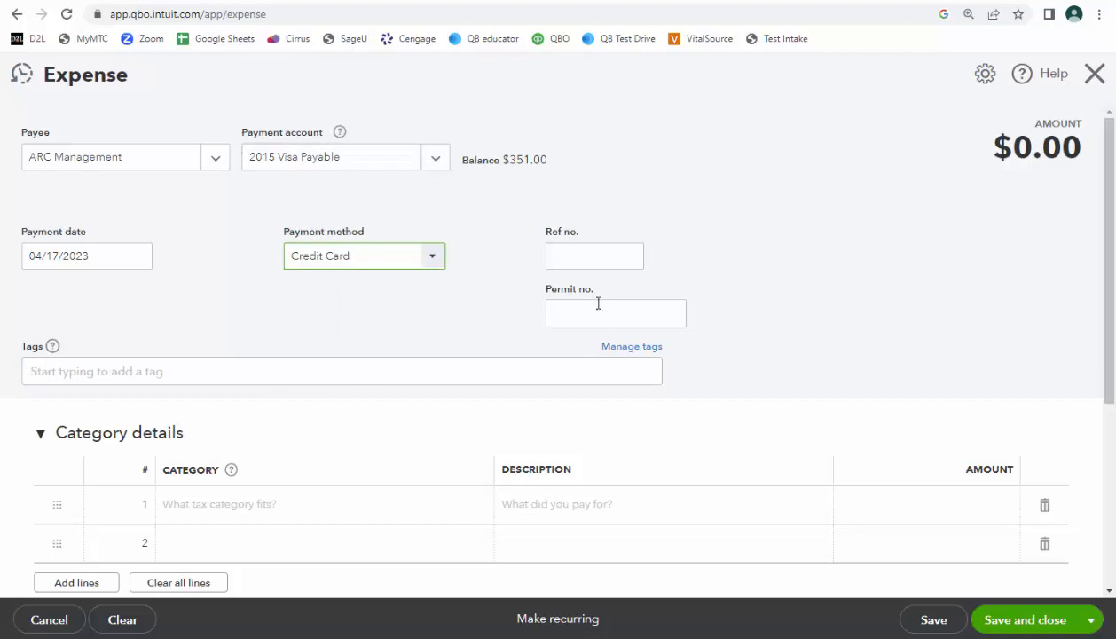
{"action": "left_click", "coordinate": [580, 256]}
{"action": "type", "text": "1"}
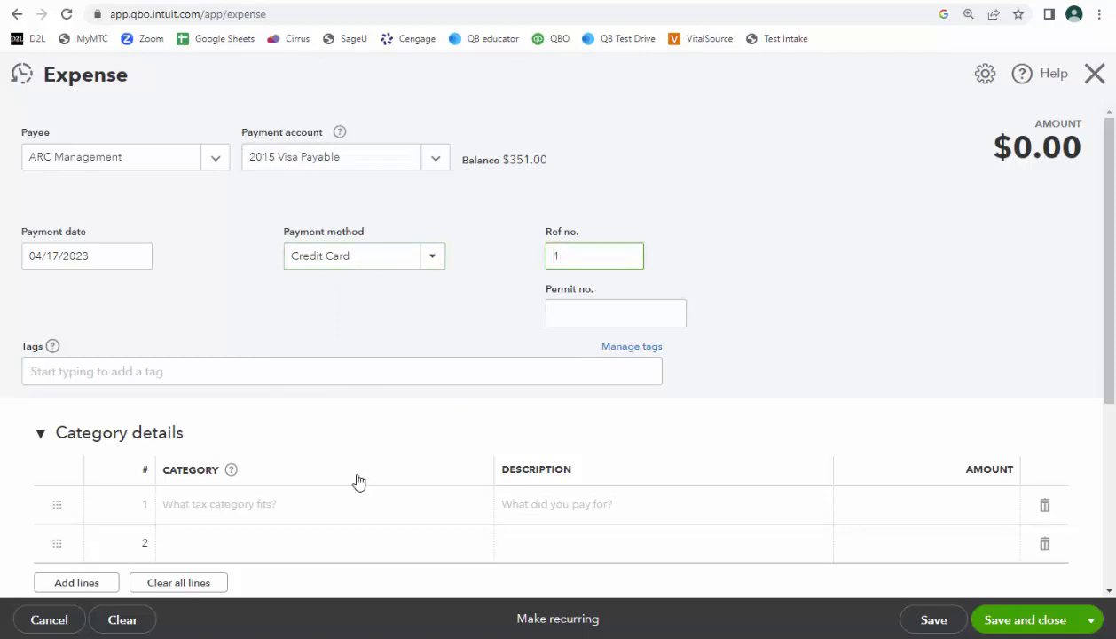
Expand the Item details section of the ARC Management expense.
{"action": "left_click", "coordinate": [269, 512]}
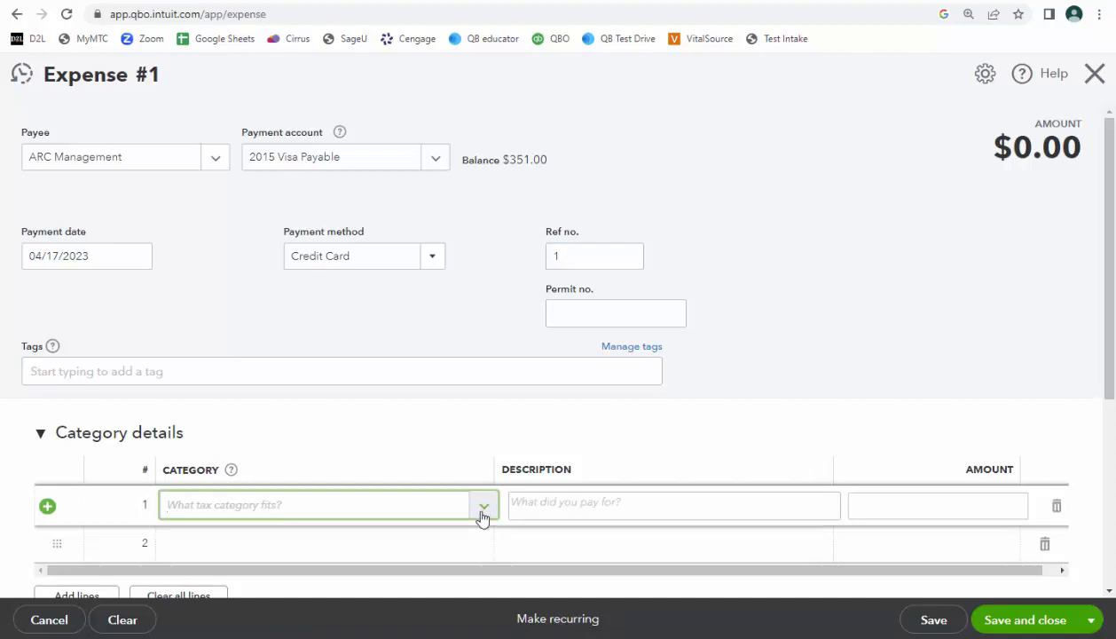
{"action": "scroll", "coordinate": [479, 517], "scroll_direction": "down", "scroll_amount": 2}
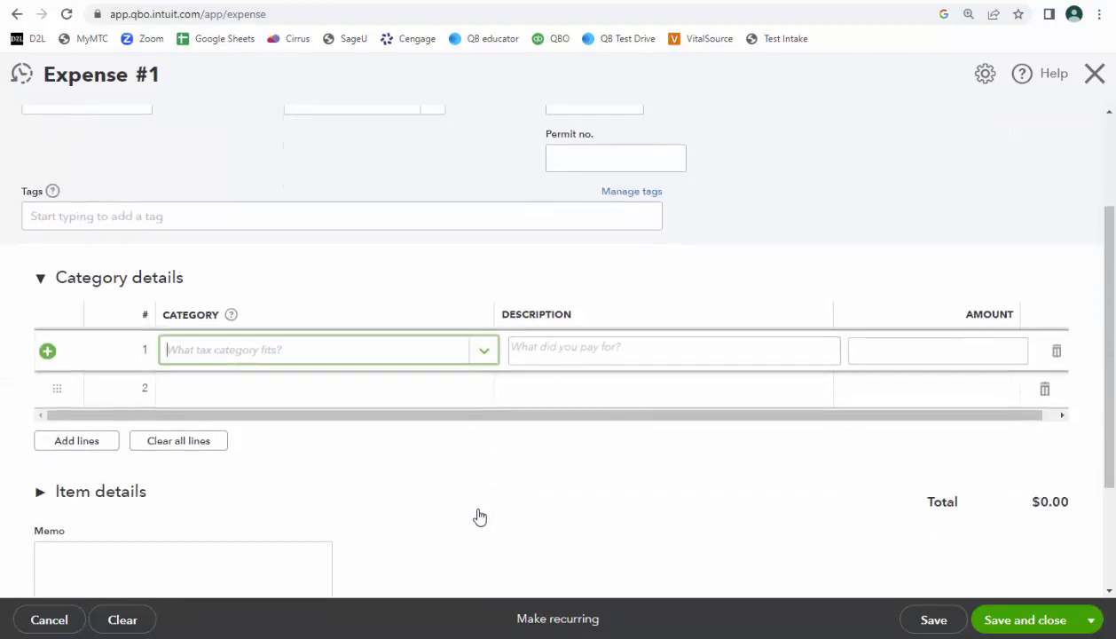
{"action": "left_click", "coordinate": [36, 495]}
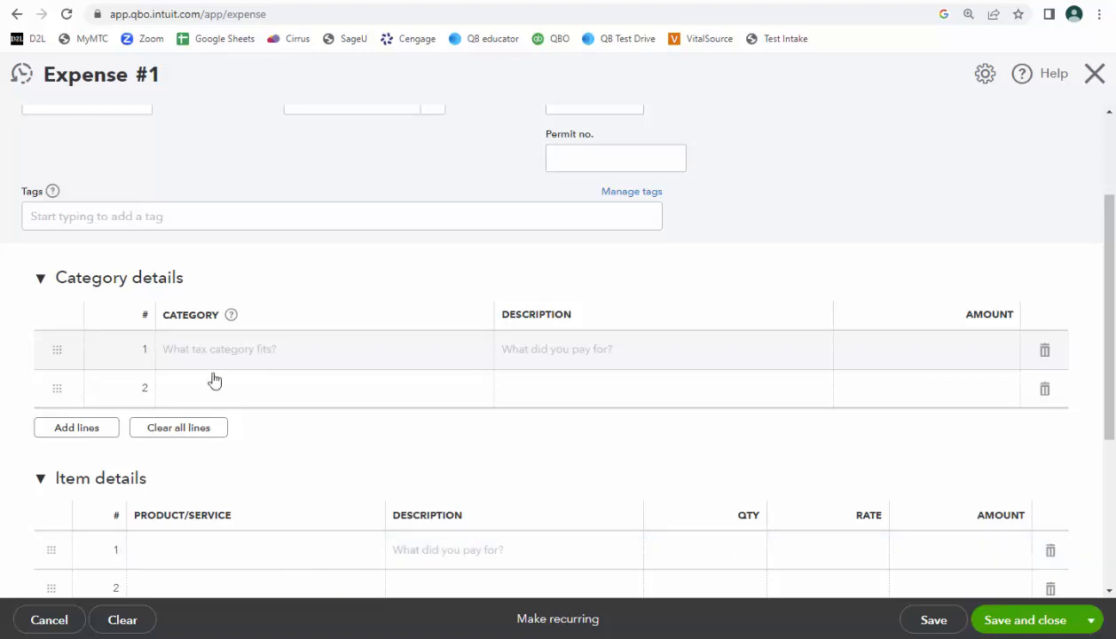
Fill the first category line with 6050 Advertising Expense and an amount of 150.
{"action": "left_click", "coordinate": [397, 359]}
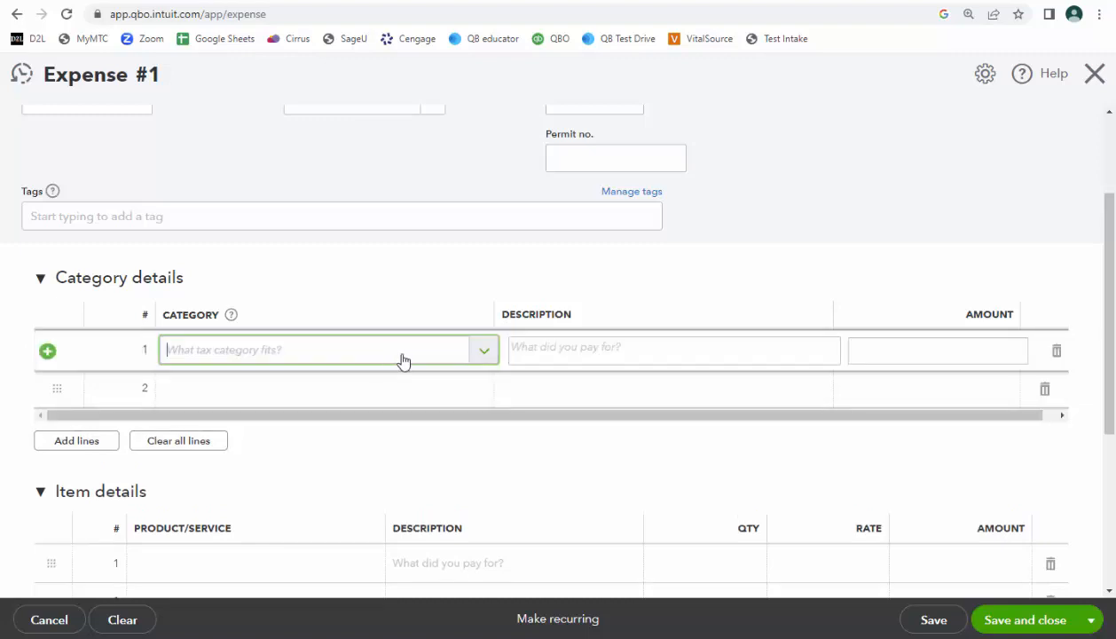
{"action": "left_click", "coordinate": [482, 353]}
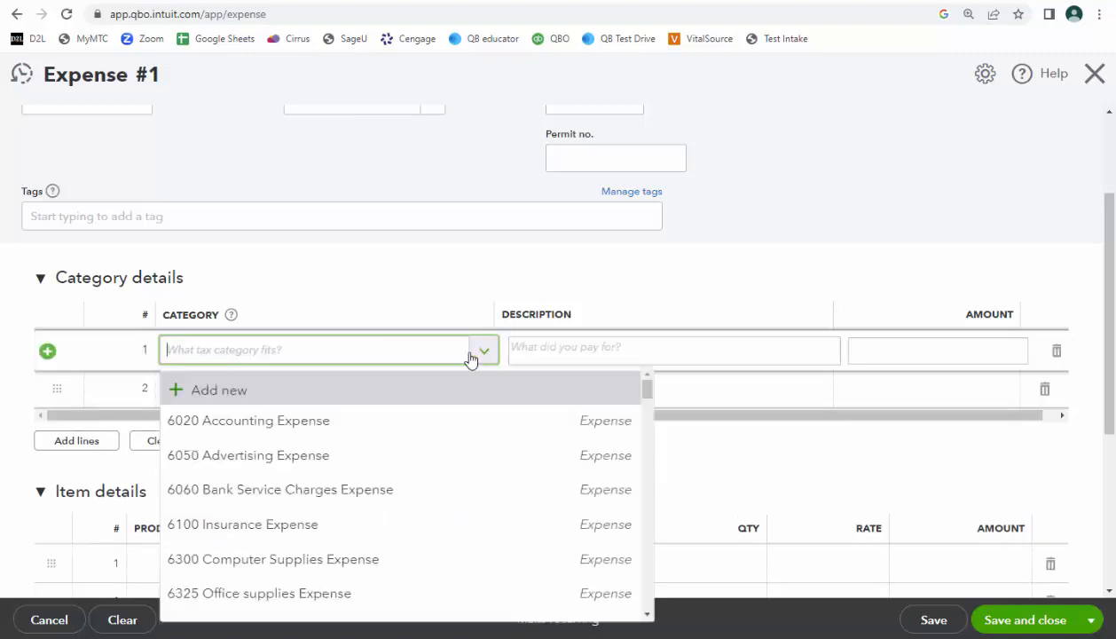
{"action": "left_click", "coordinate": [345, 461]}
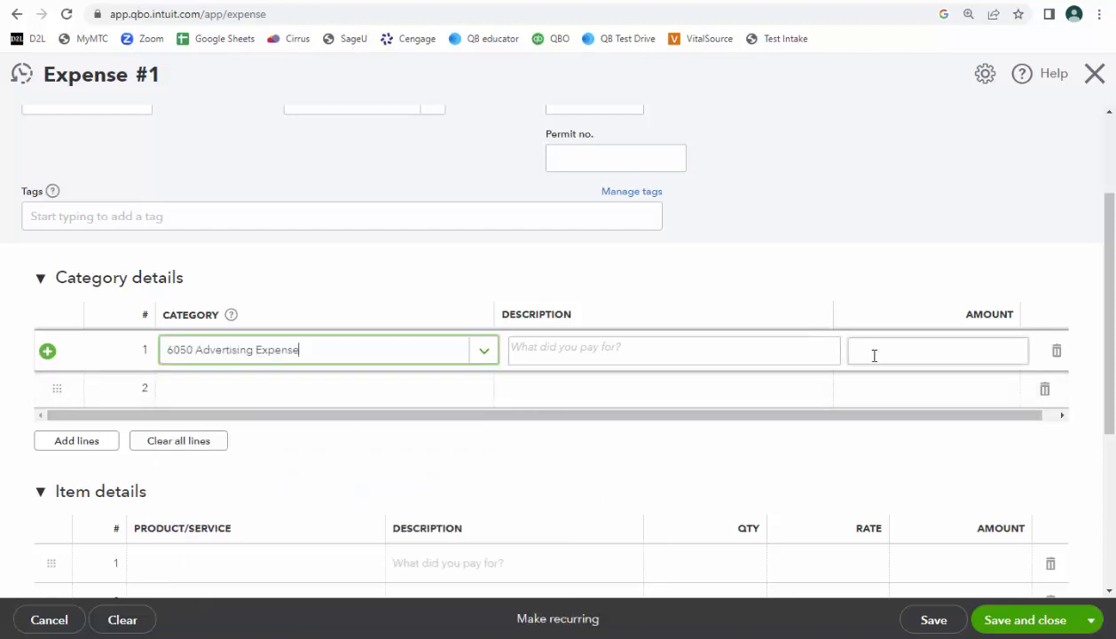
{"action": "left_click", "coordinate": [900, 345]}
{"action": "type", "text": "150"}
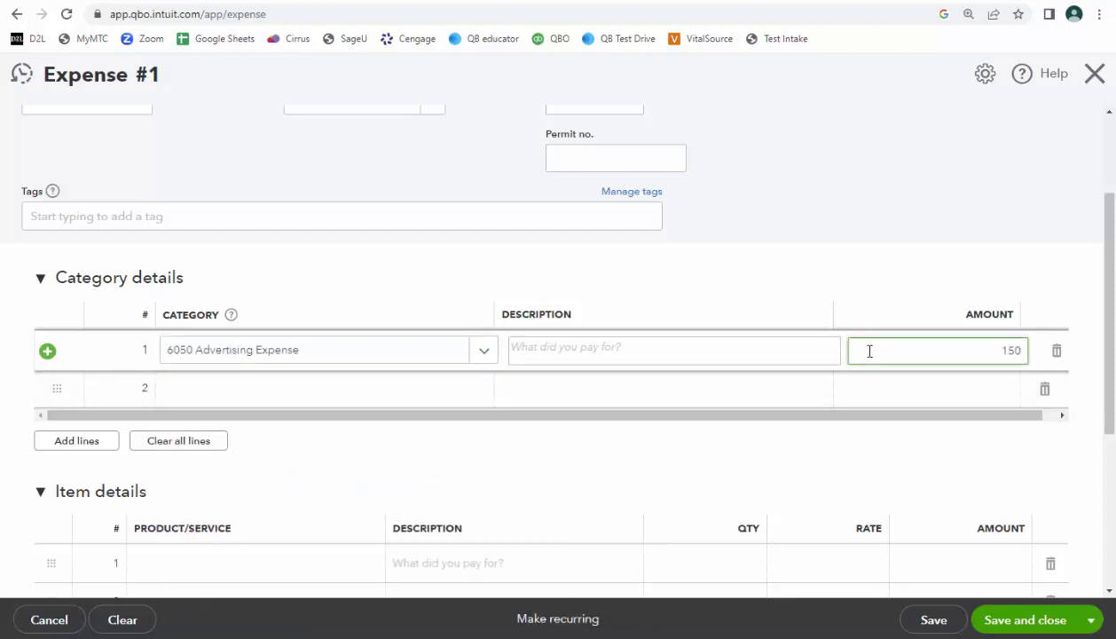
{"action": "left_click", "coordinate": [1093, 460]}
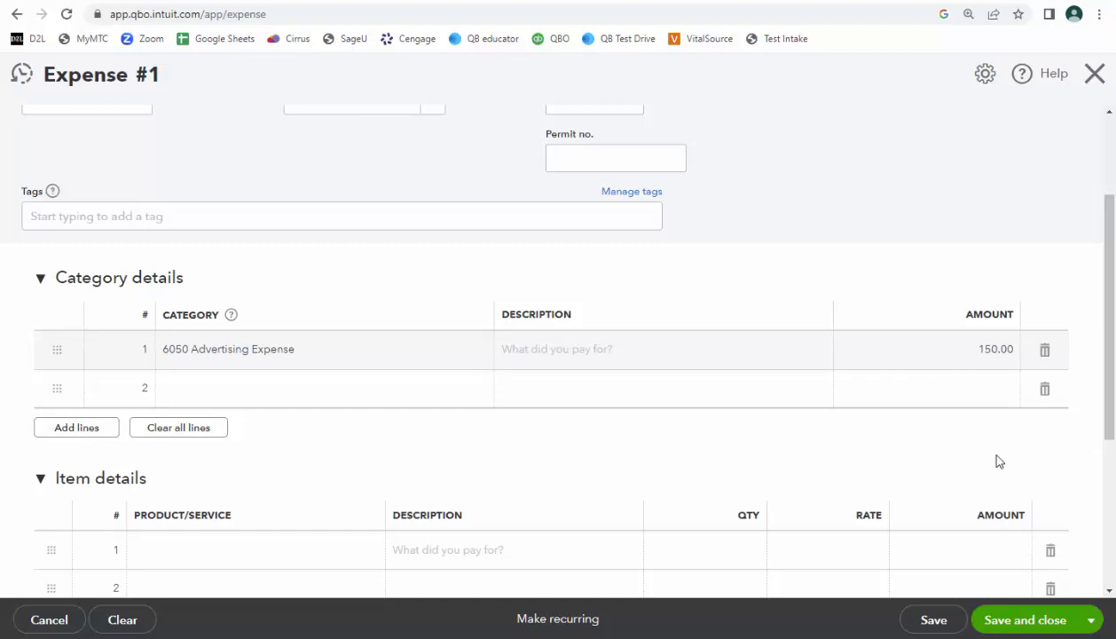
{"action": "scroll", "coordinate": [478, 337], "scroll_direction": "up", "scroll_amount": 2}
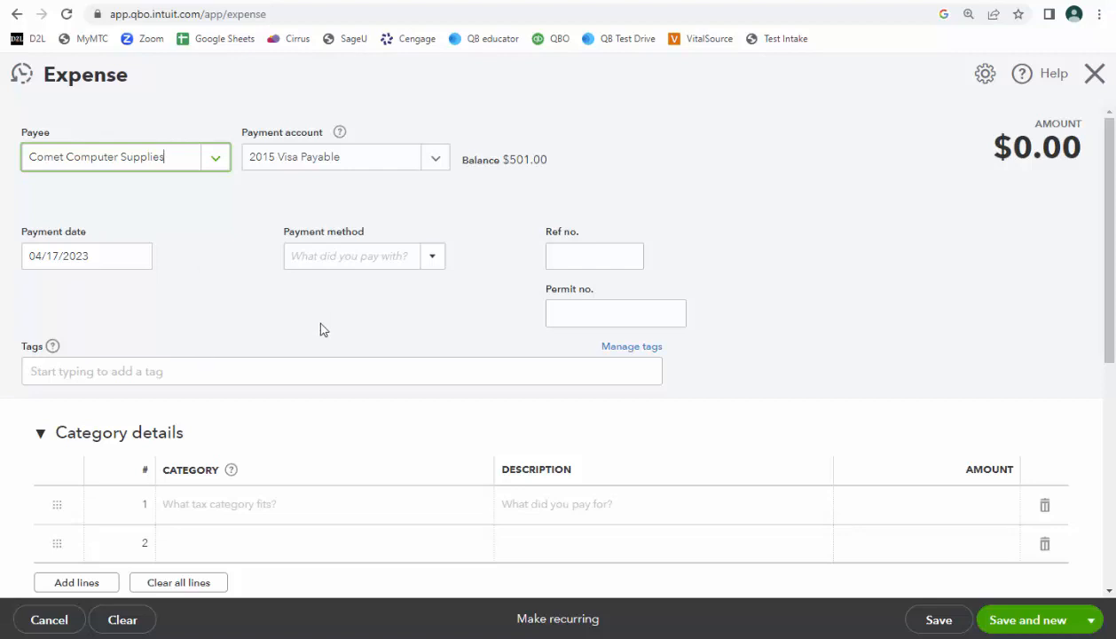
Fill the Comet Computer Supplies expense's first category line with 1300 Computer Supplies and an amount of 200, keeping Category details expanded.
{"action": "left_click", "coordinate": [383, 521]}
{"action": "scroll", "coordinate": [383, 521], "scroll_direction": "down", "scroll_amount": 2}
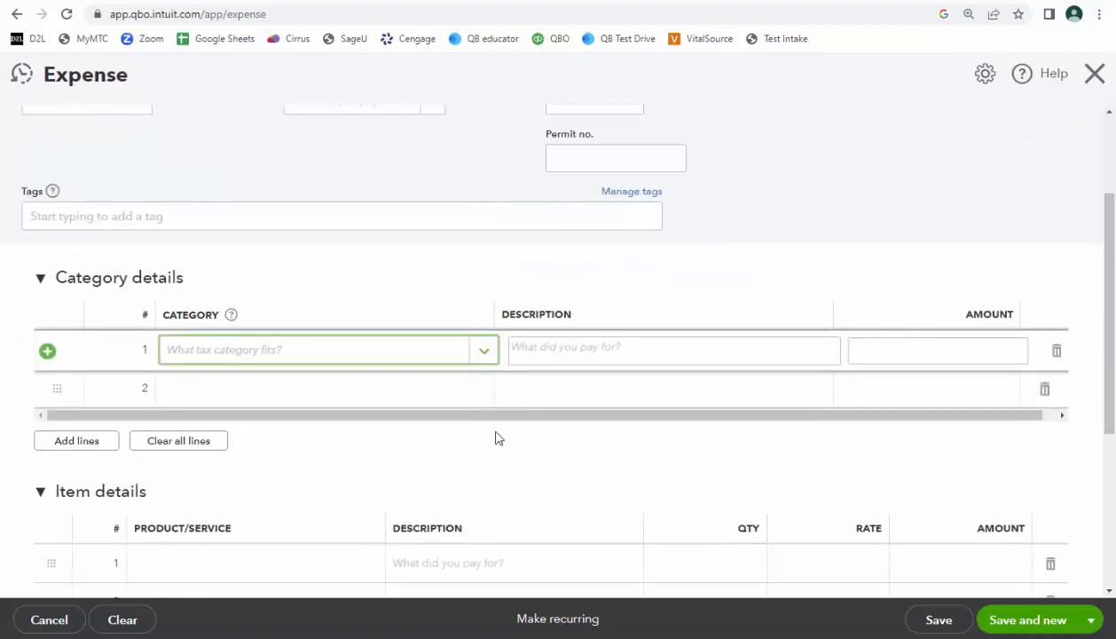
{"action": "left_click", "coordinate": [481, 351]}
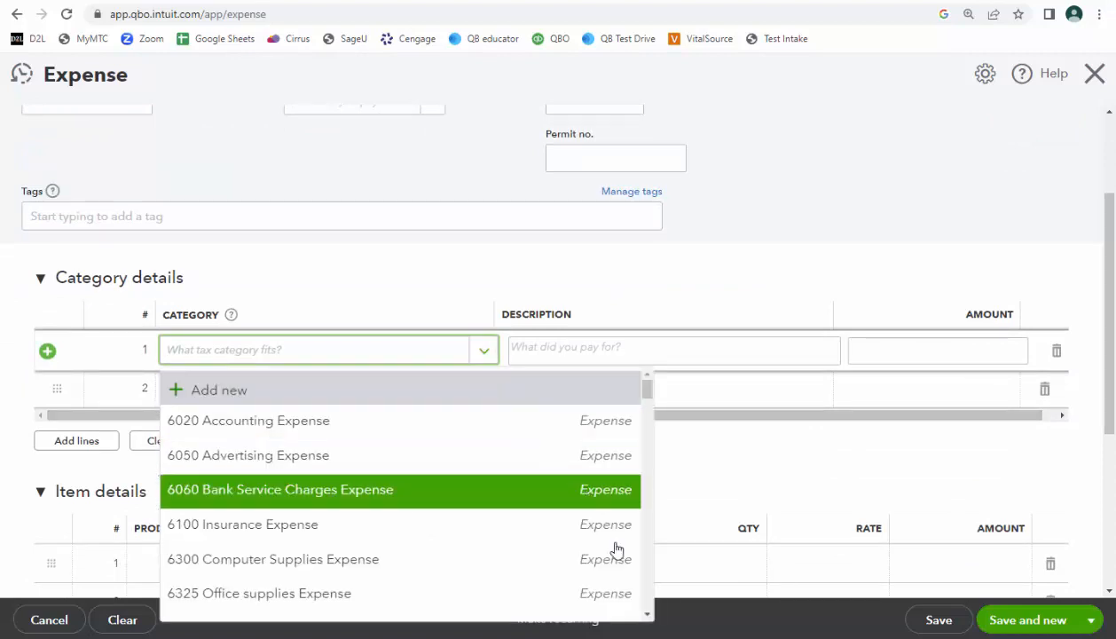
{"action": "scroll", "coordinate": [635, 592], "scroll_direction": "down", "scroll_amount": 5}
{"action": "scroll", "coordinate": [647, 594], "scroll_direction": "down", "scroll_amount": 5}
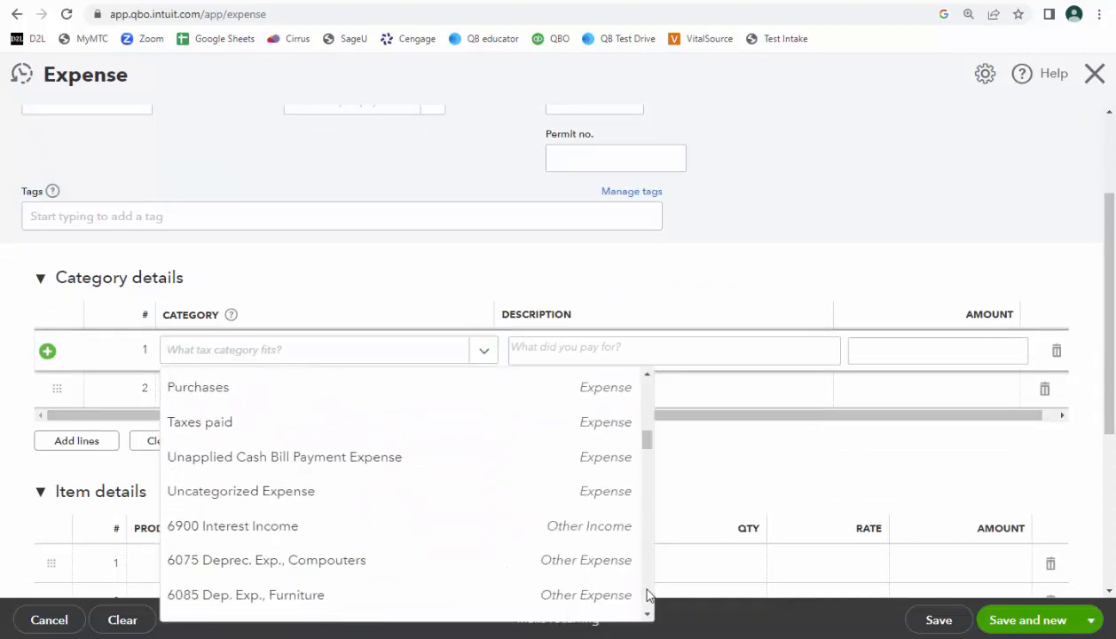
{"action": "scroll", "coordinate": [647, 594], "scroll_direction": "down", "scroll_amount": 3}
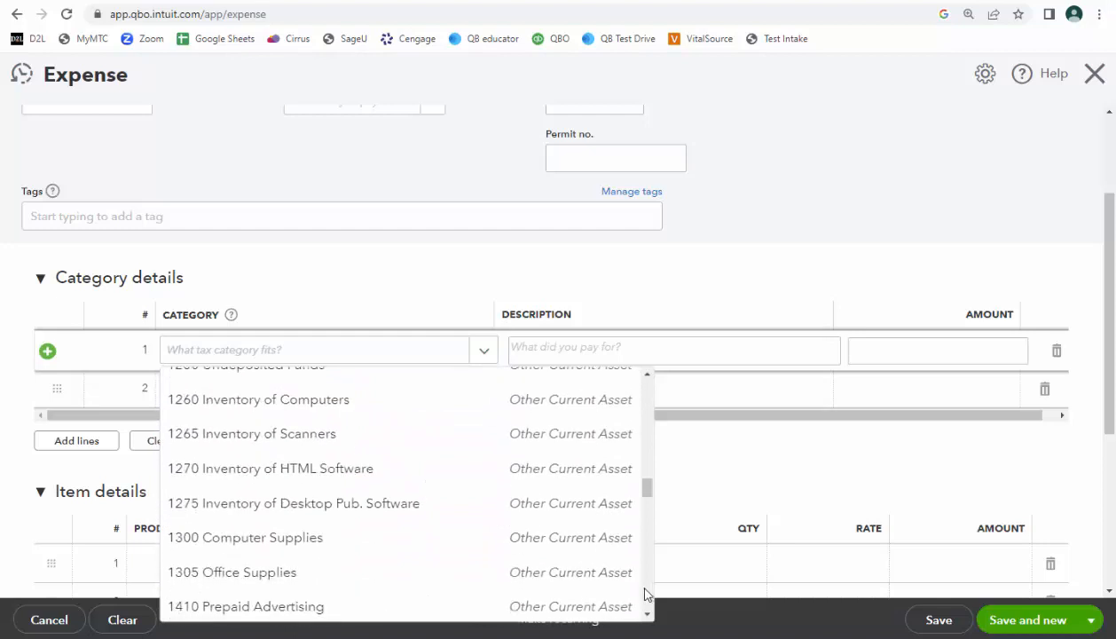
{"action": "left_click", "coordinate": [577, 545]}
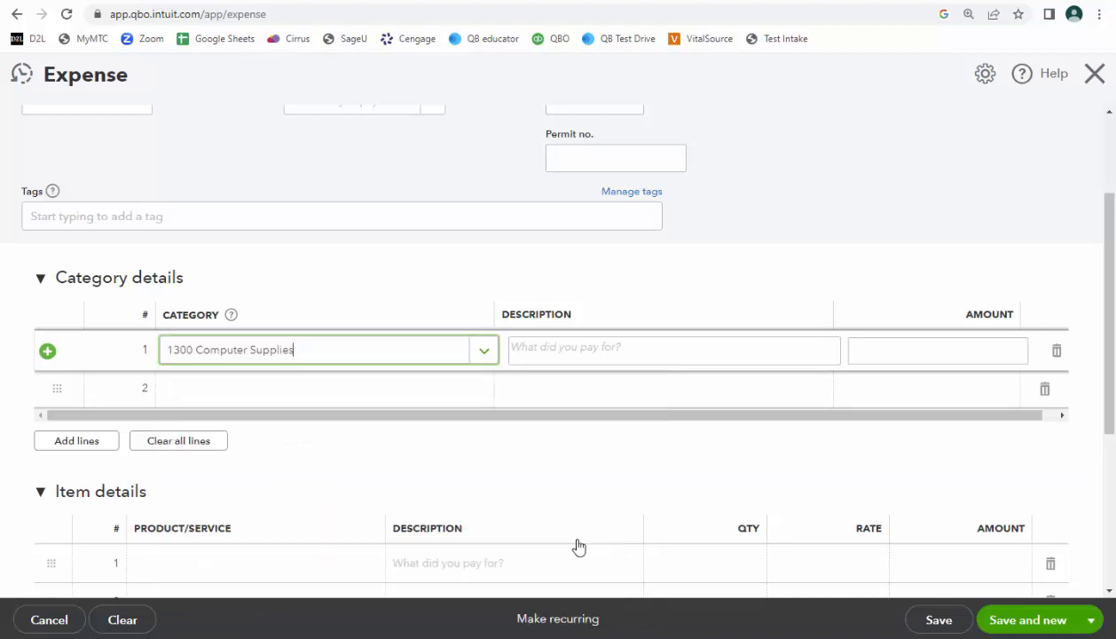
{"action": "left_click", "coordinate": [891, 347]}
{"action": "type", "text": "200"}
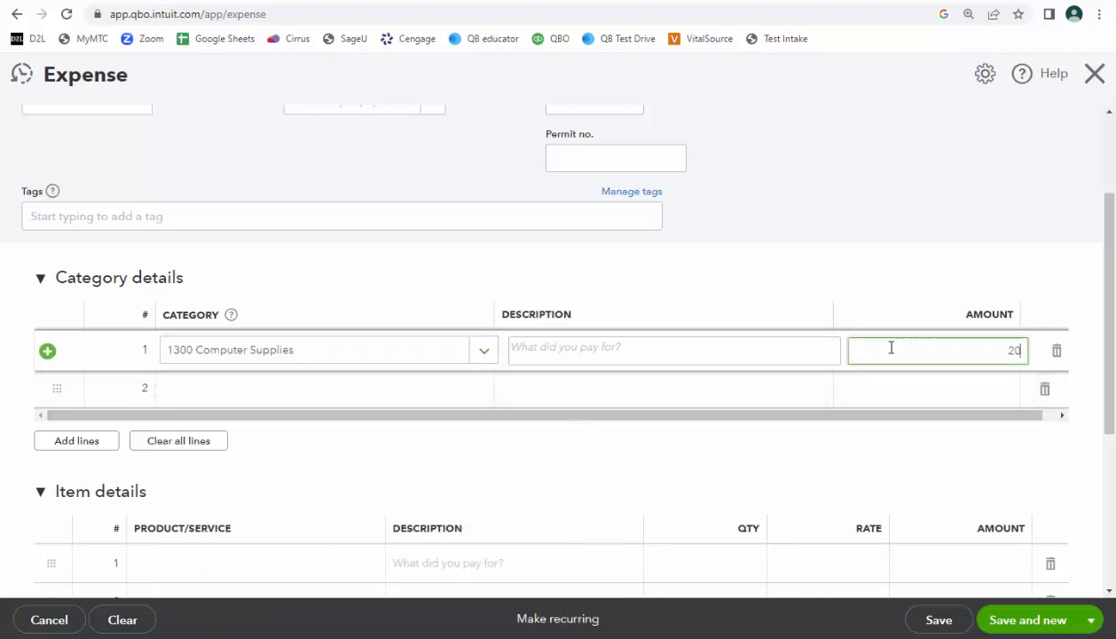
{"action": "left_click", "coordinate": [942, 300]}
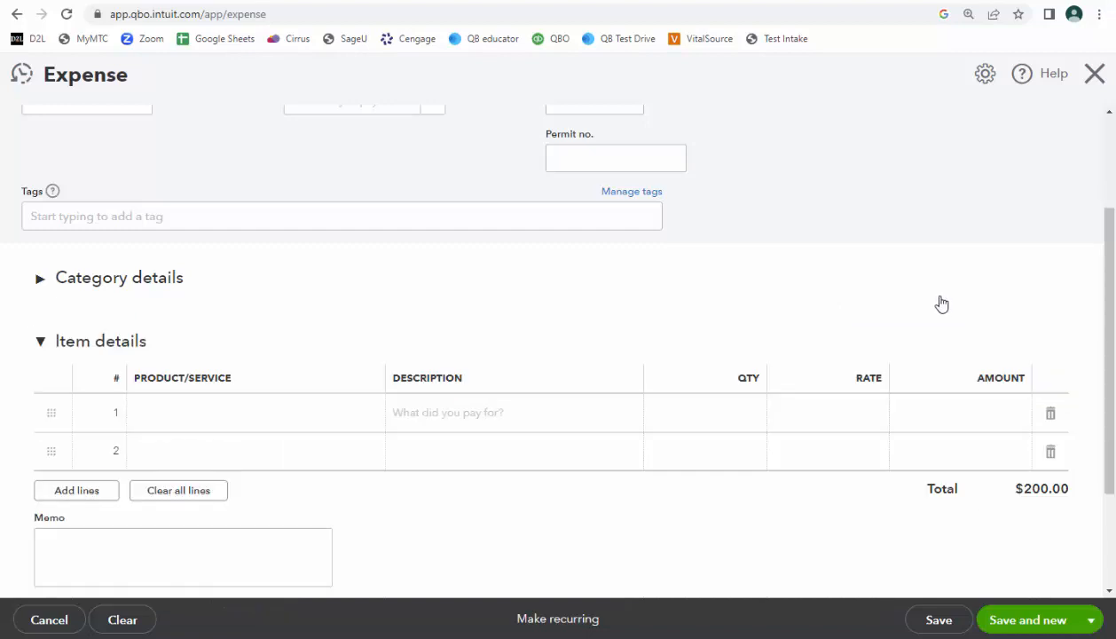
{"action": "scroll", "coordinate": [241, 424], "scroll_direction": "up", "scroll_amount": 3}
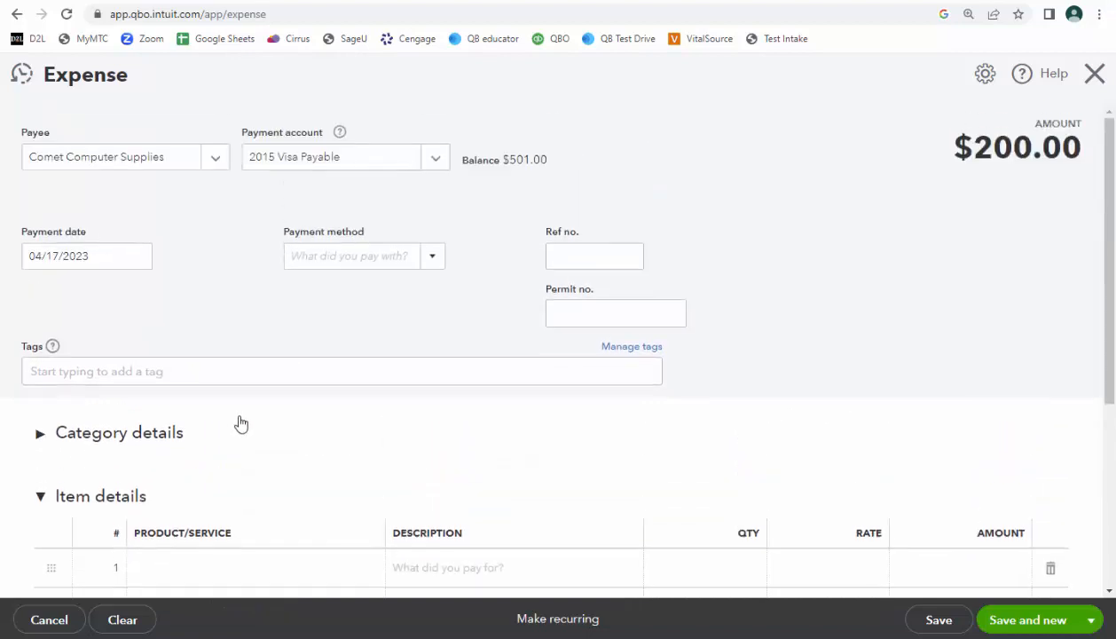
{"action": "left_click", "coordinate": [40, 433]}
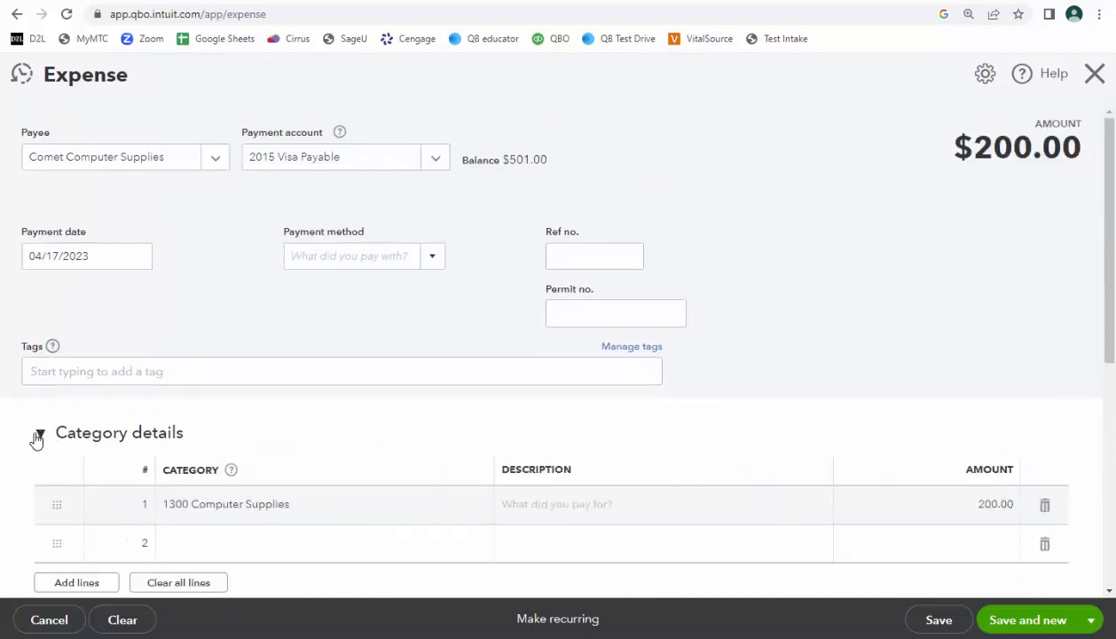
Set the Comet Computer Supplies expense's payment method to Credit Card and its reference number to 2.
{"action": "left_click", "coordinate": [429, 257]}
{"action": "left_click", "coordinate": [323, 377]}
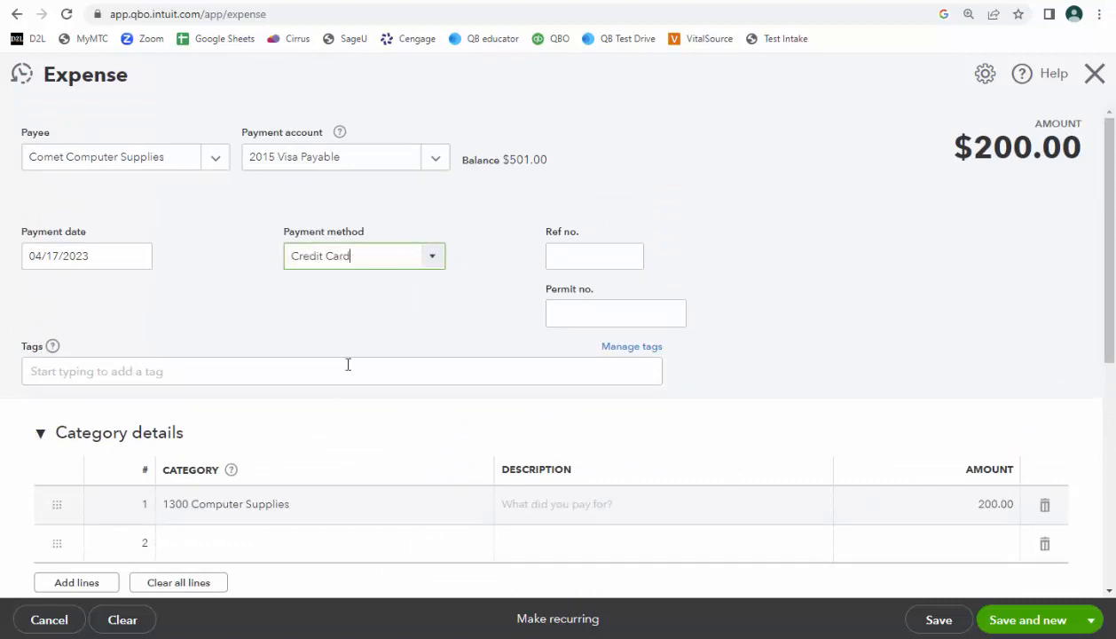
{"action": "left_click", "coordinate": [582, 257]}
{"action": "type", "text": "2"}
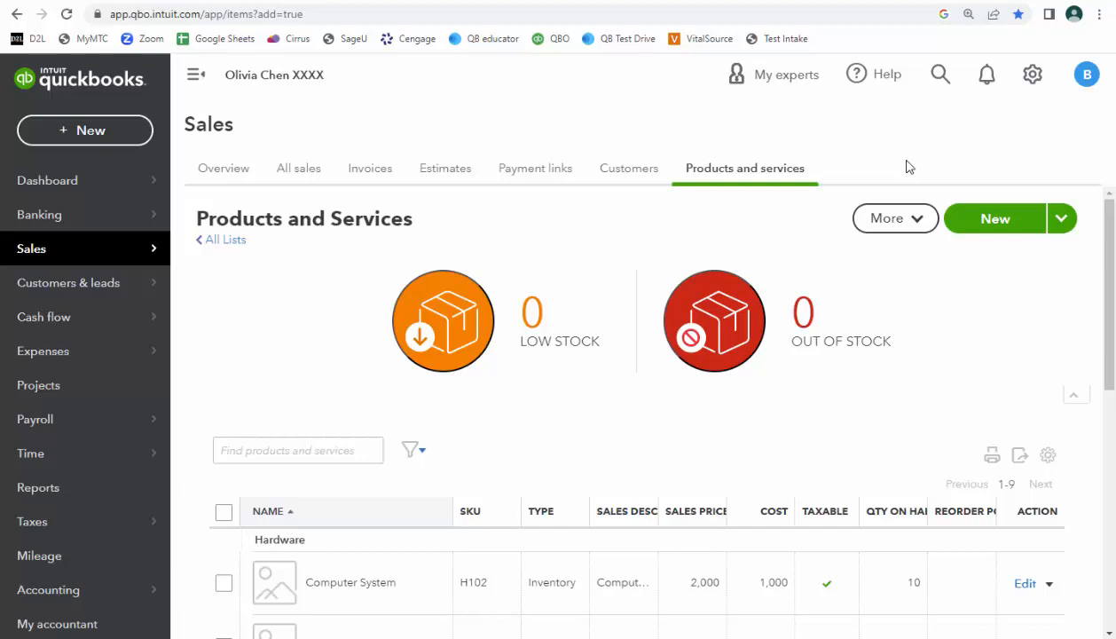
Start a new Pay down credit card transaction and select 2015 Visa Payable as the card paid.
{"action": "left_click", "coordinate": [90, 133]}
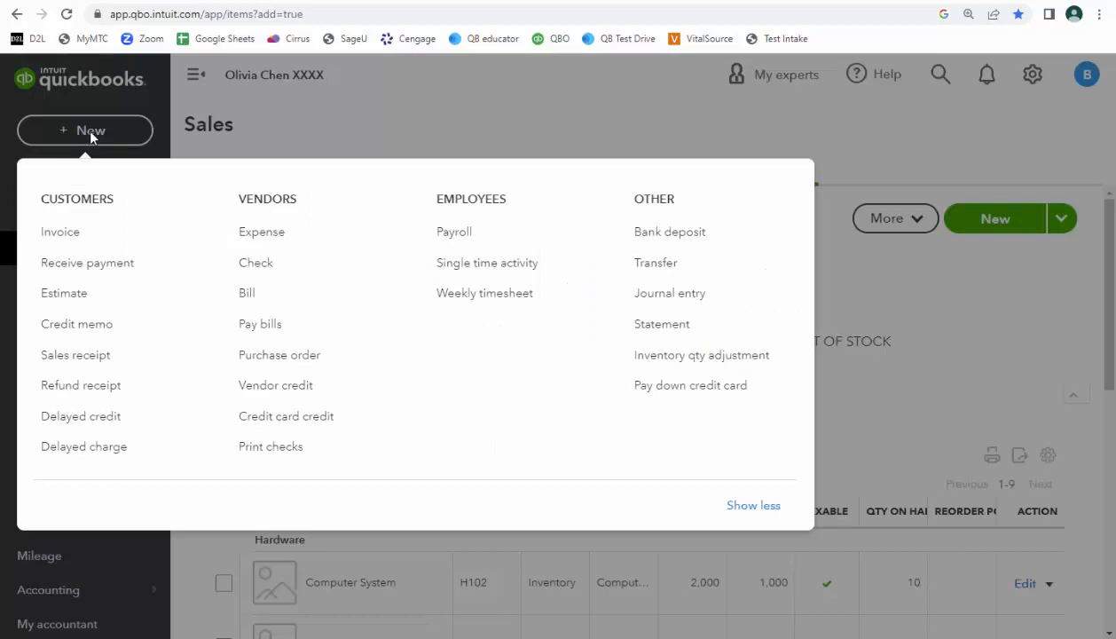
{"action": "left_click", "coordinate": [679, 390]}
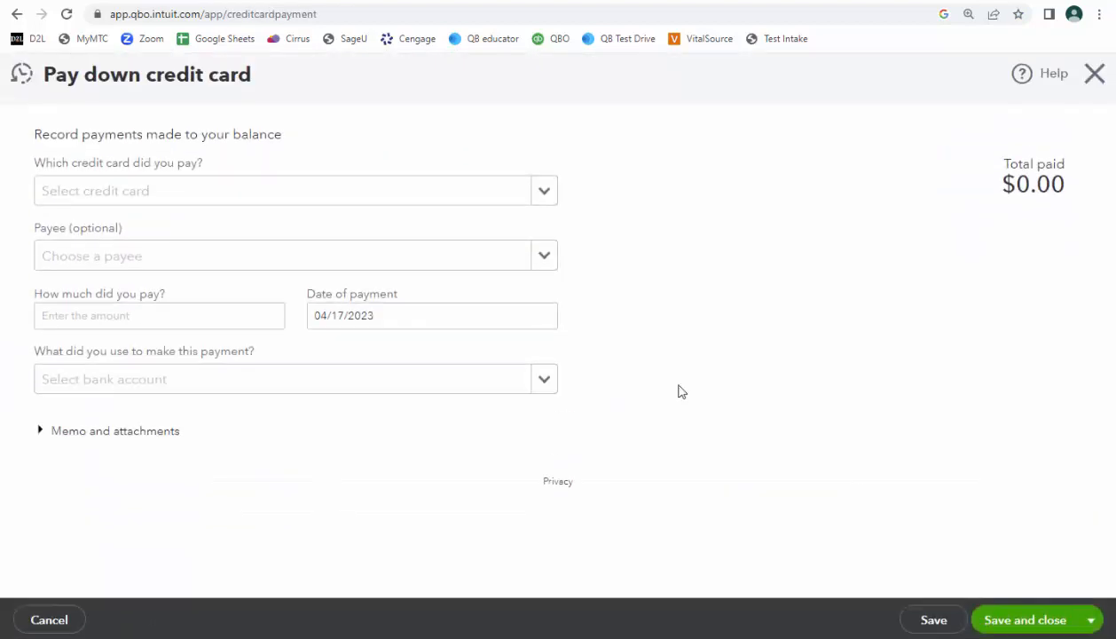
{"action": "left_click", "coordinate": [543, 197]}
{"action": "left_click", "coordinate": [450, 250]}
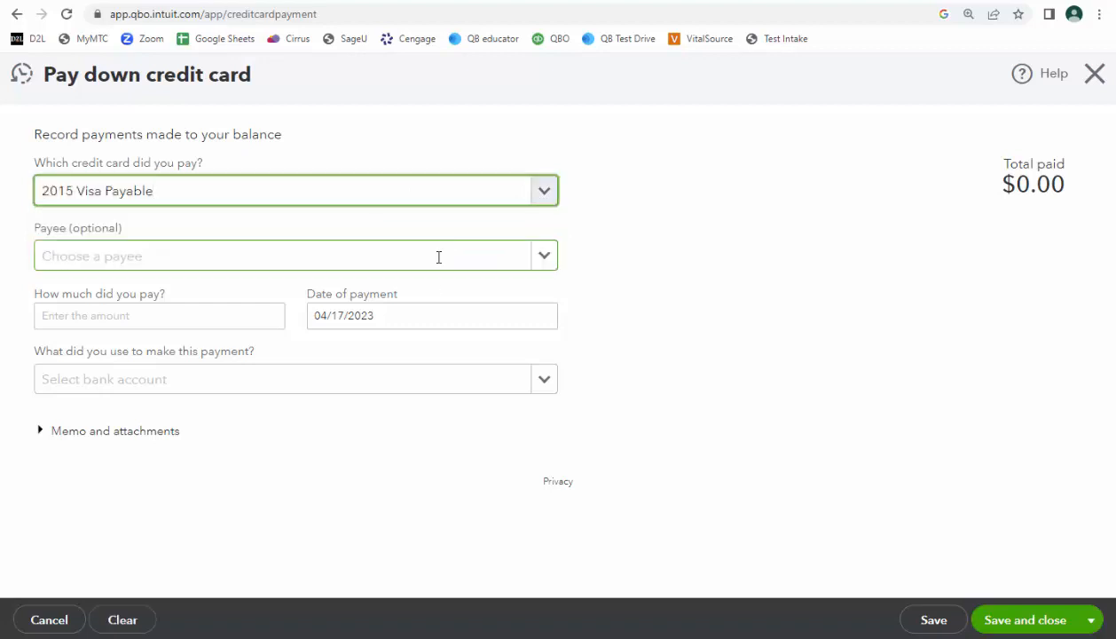
Leave the optional payee blank and set the amount paid on the credit card to 75.
{"action": "left_click", "coordinate": [544, 257]}
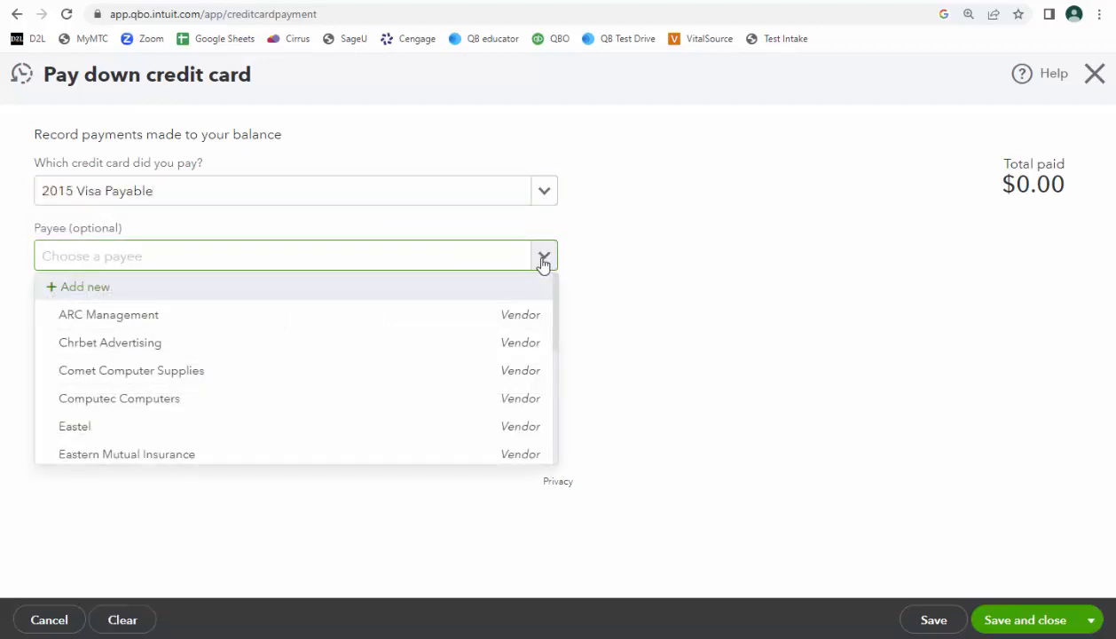
{"action": "left_click", "coordinate": [545, 258]}
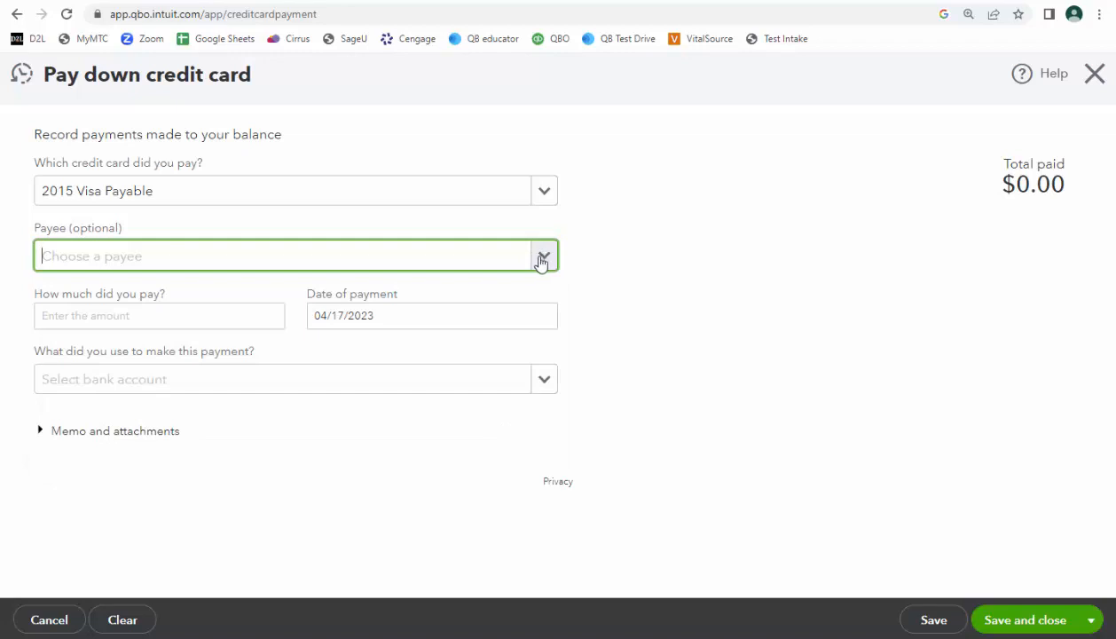
{"action": "left_click", "coordinate": [215, 312]}
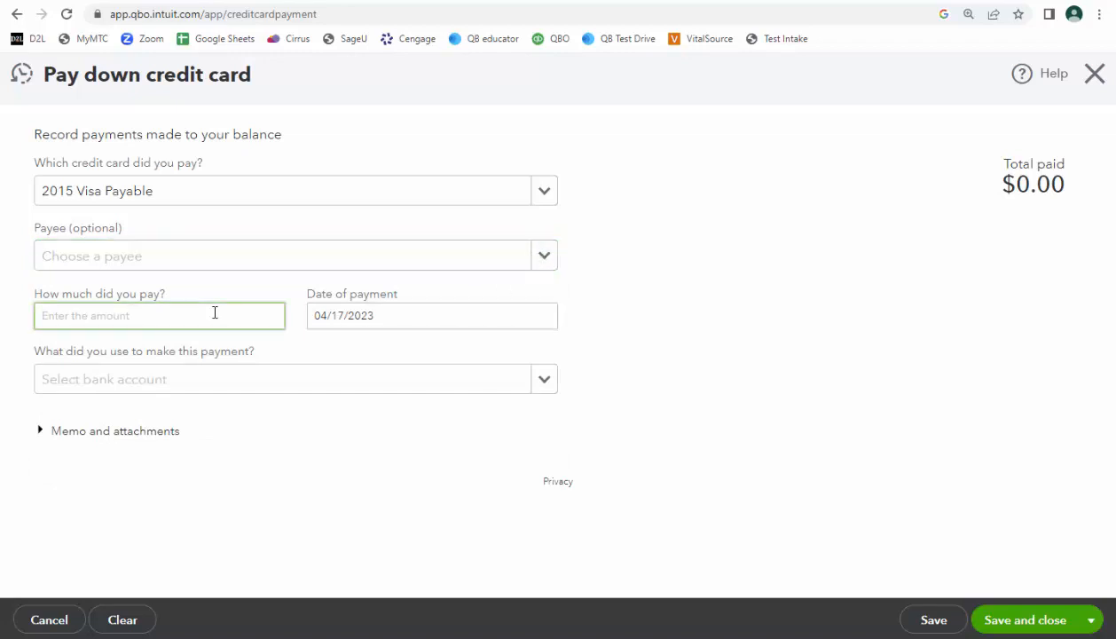
{"action": "type", "text": "75"}
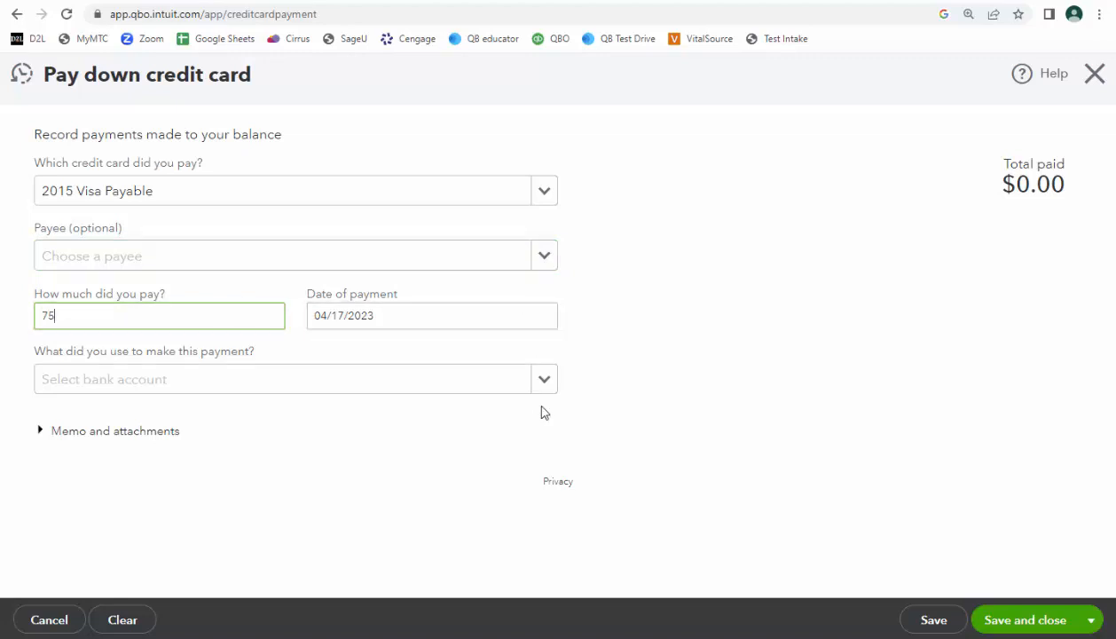
Pay the credit card from 1010 Cash - Checking by check, save and close the payment, and dismiss the Product/Service information.
{"action": "left_click", "coordinate": [547, 382]}
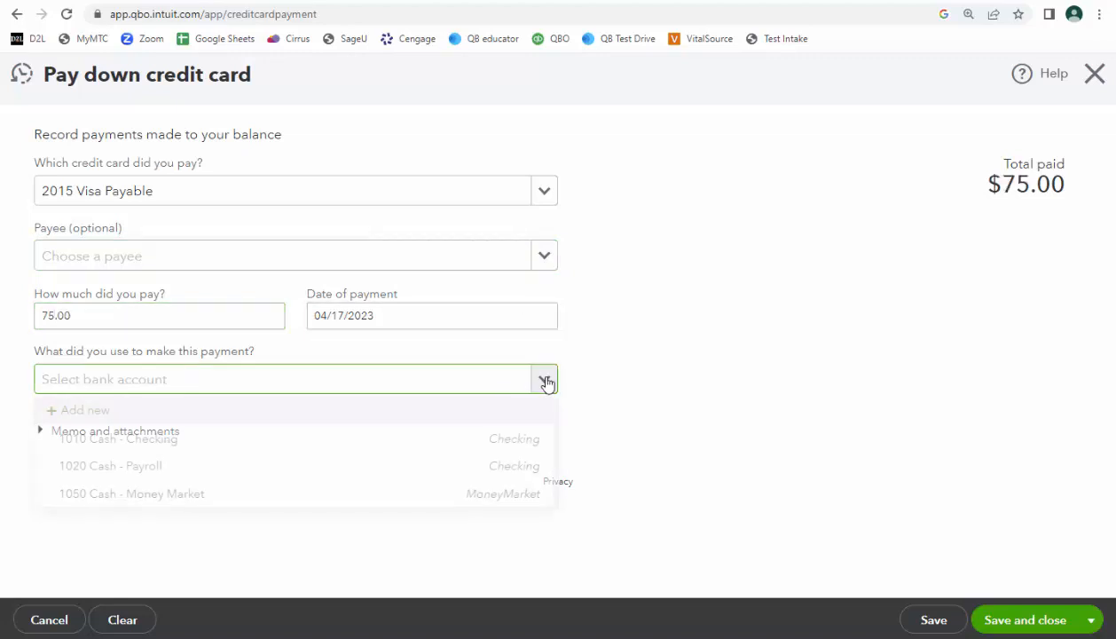
{"action": "left_click", "coordinate": [517, 439]}
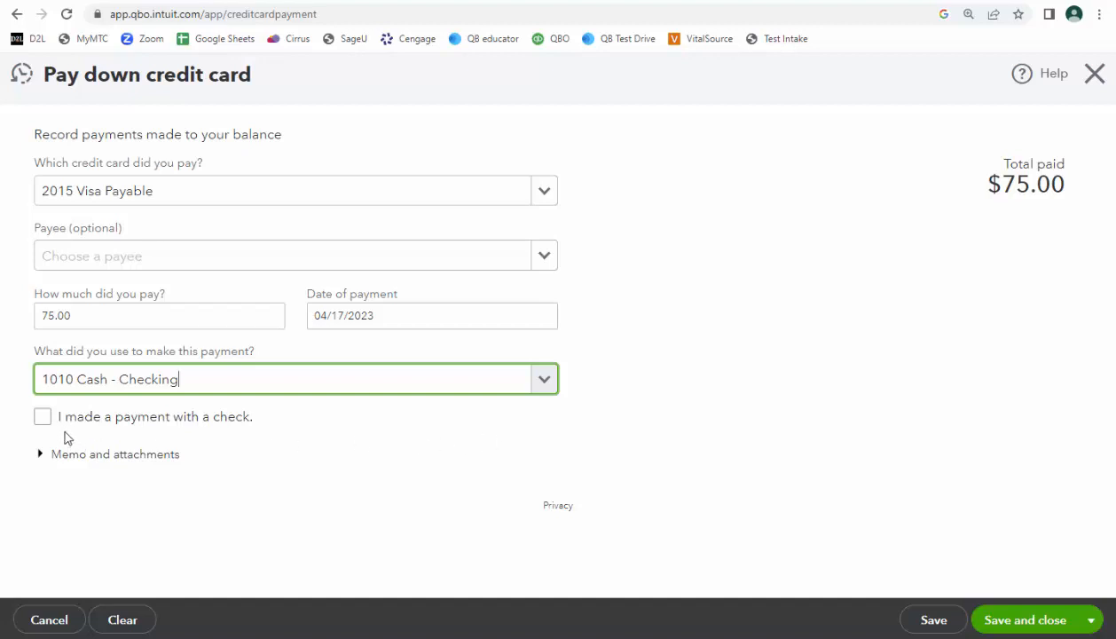
{"action": "left_click", "coordinate": [41, 418]}
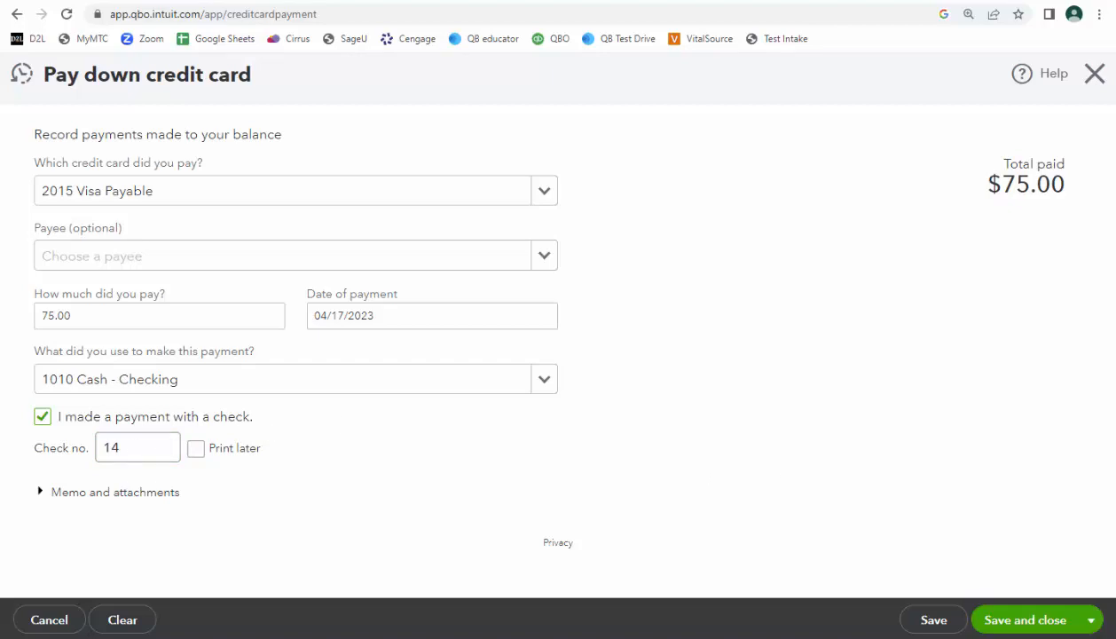
{"action": "left_click", "coordinate": [1047, 623]}
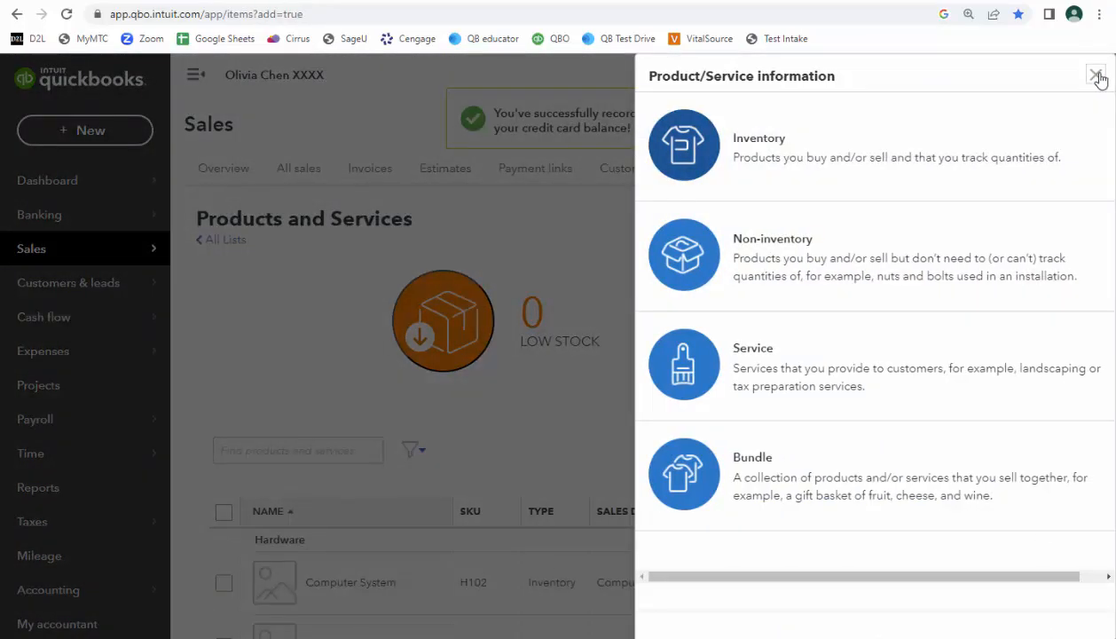
{"action": "left_click", "coordinate": [1097, 75]}
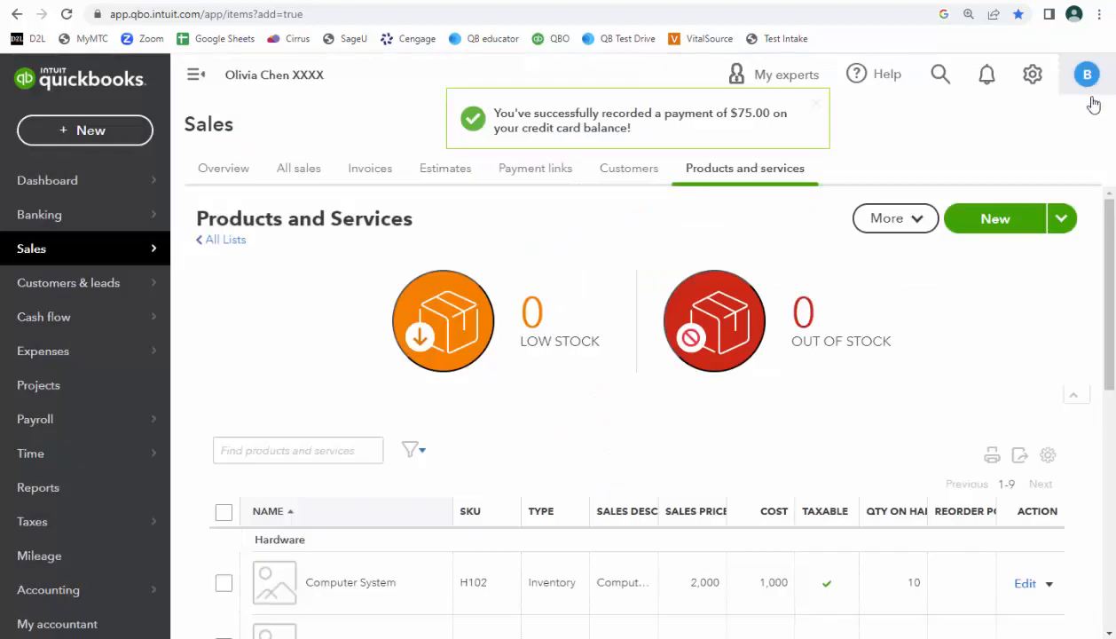
Start a new vendor check, keeping 1010 Cash - Checking as the bank account.
{"action": "left_click", "coordinate": [88, 133]}
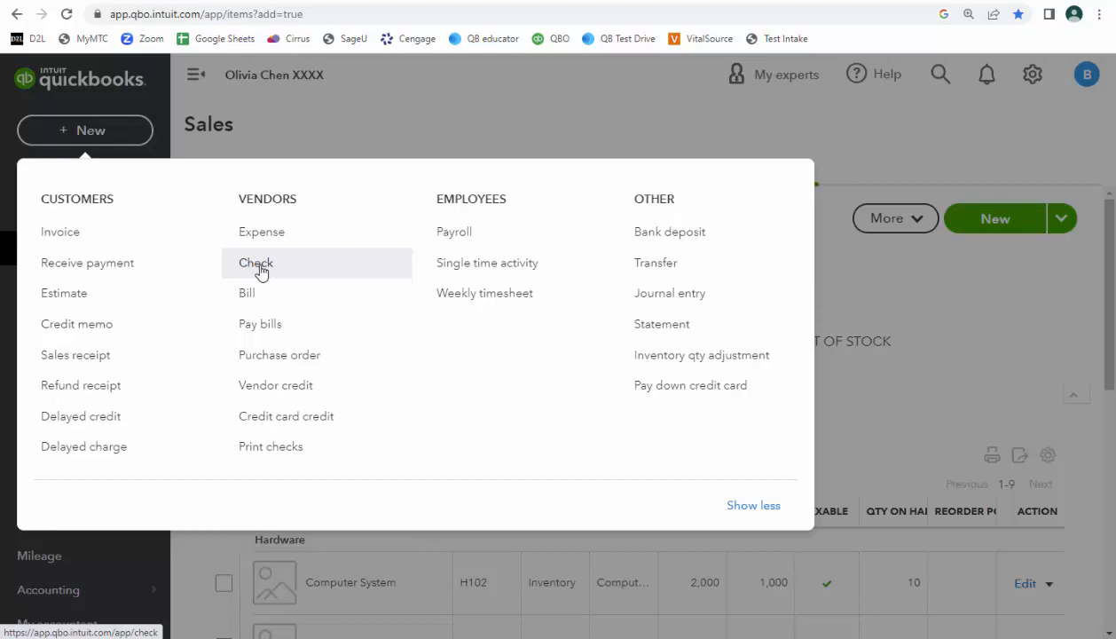
{"action": "left_click", "coordinate": [260, 271]}
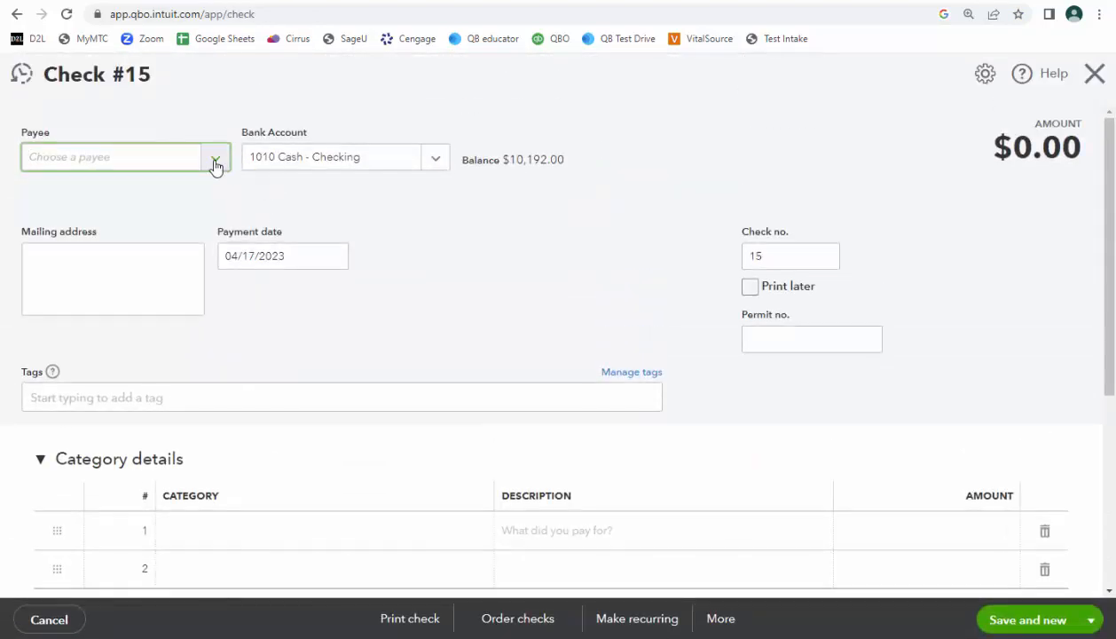
{"action": "left_click", "coordinate": [436, 157]}
{"action": "left_click", "coordinate": [435, 158]}
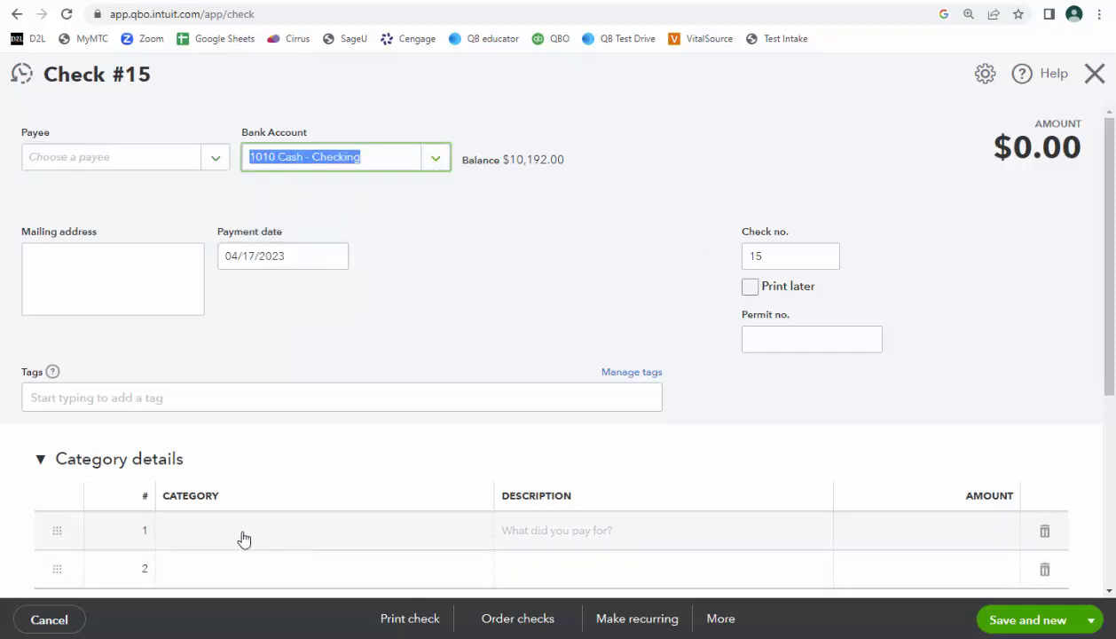
Fill the check's first category line with 2015 Visa Payable and an amount of 75.
{"action": "scroll", "coordinate": [244, 538], "scroll_direction": "down", "scroll_amount": 2}
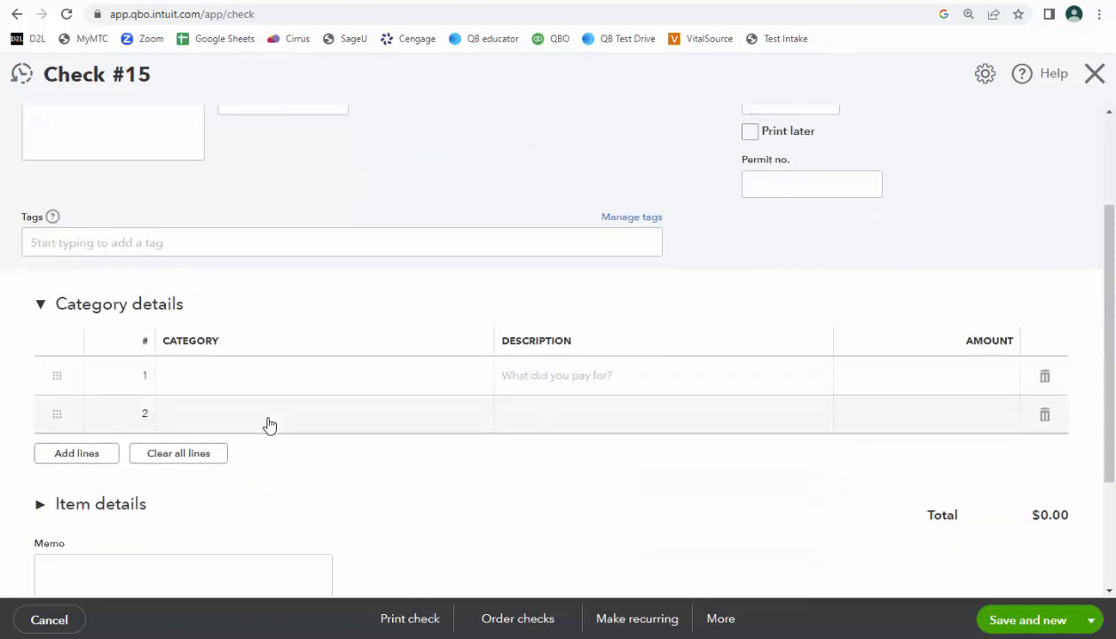
{"action": "left_click", "coordinate": [251, 379]}
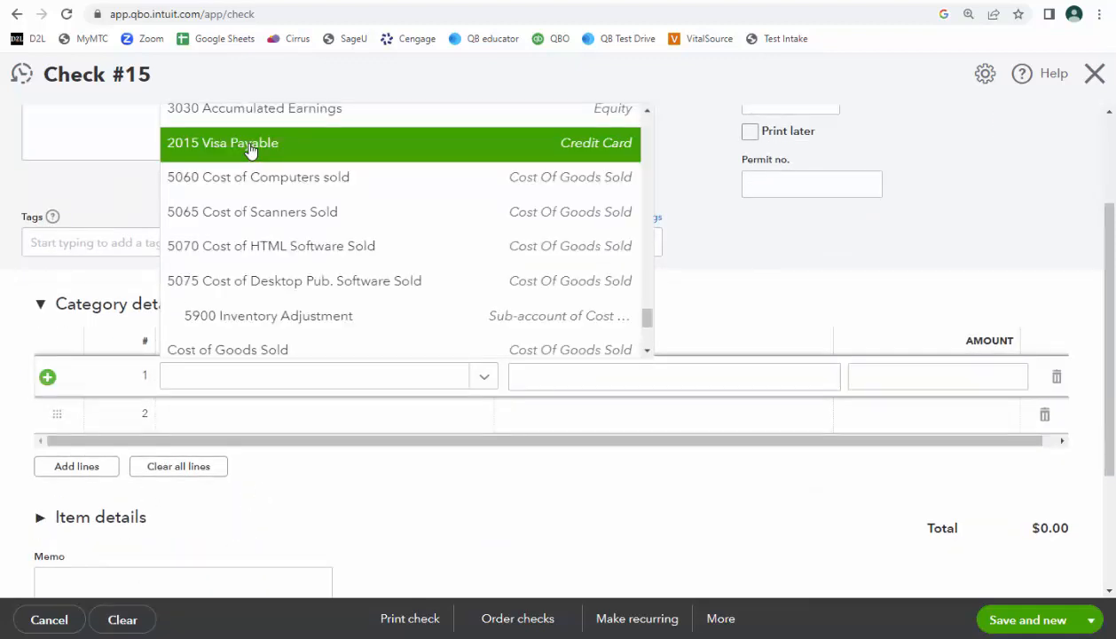
{"action": "left_click", "coordinate": [251, 151]}
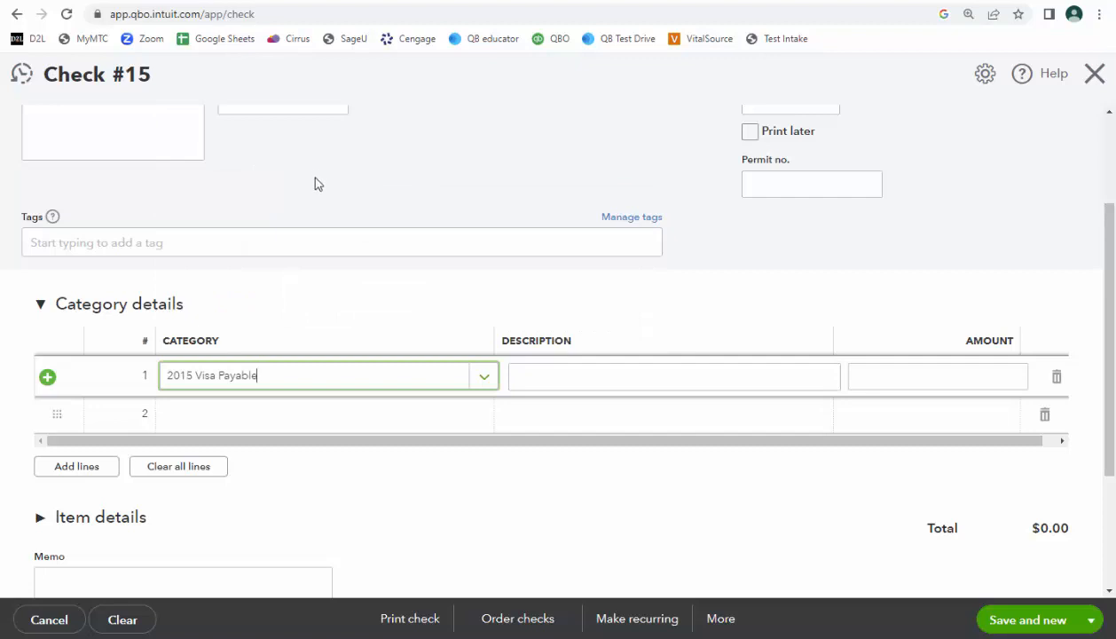
{"action": "left_click", "coordinate": [917, 385]}
{"action": "type", "text": "75"}
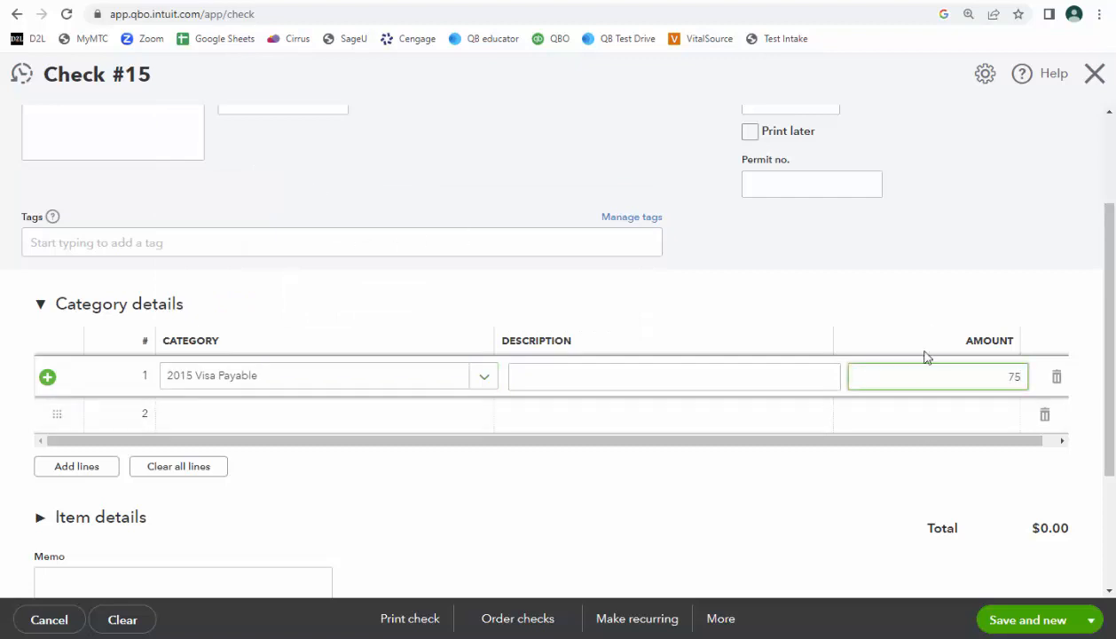
{"action": "left_click", "coordinate": [931, 280]}
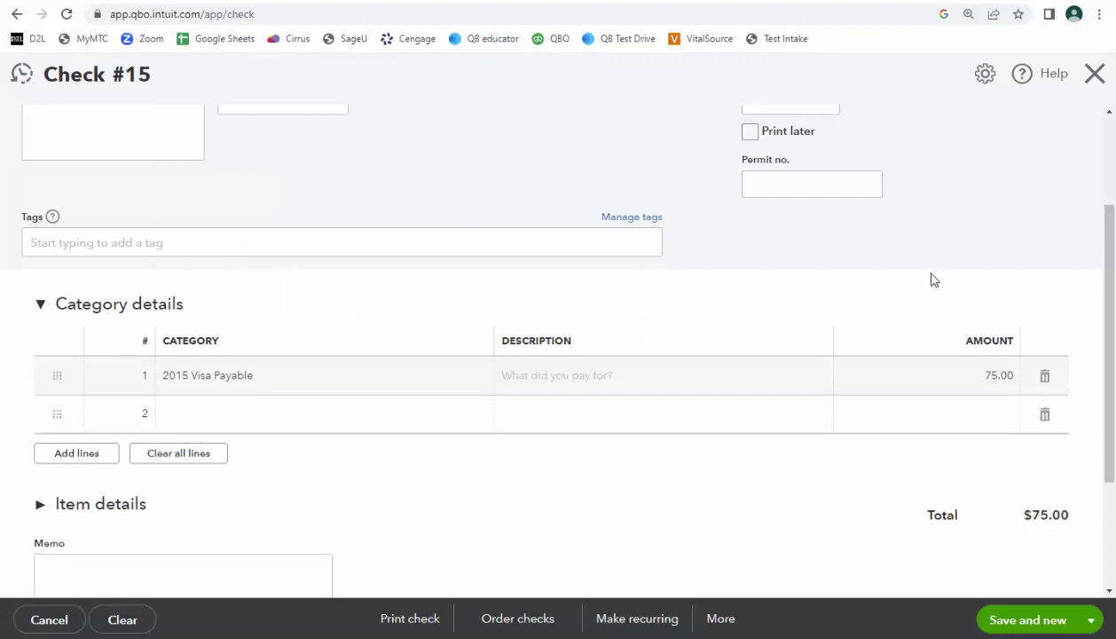
Review the check's payment details, then close it without saving.
{"action": "scroll", "coordinate": [931, 279], "scroll_direction": "up", "scroll_amount": 1}
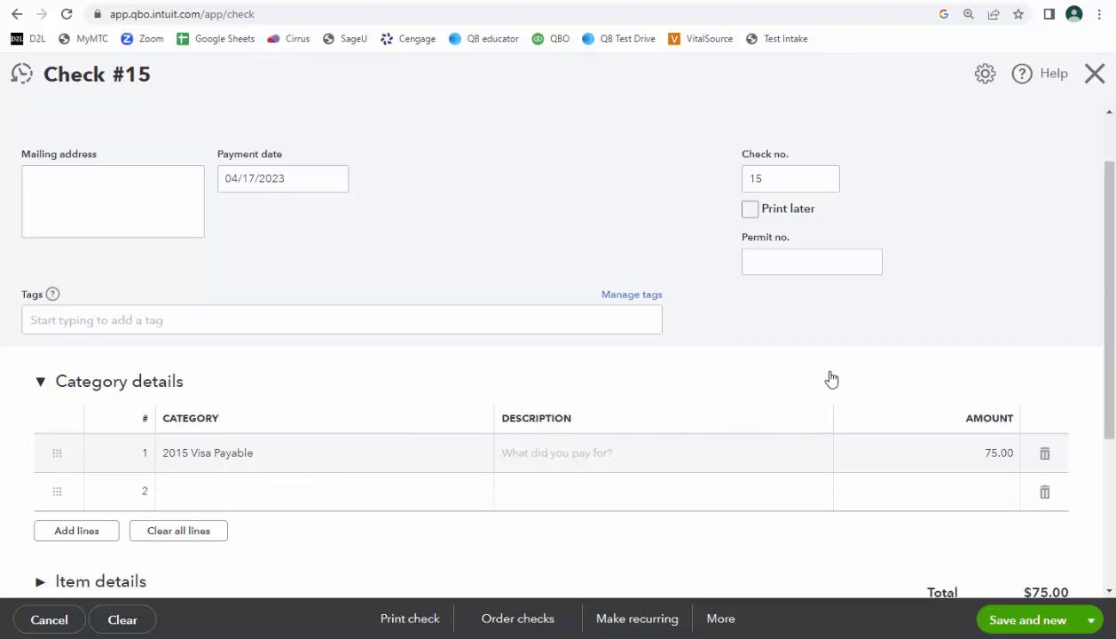
{"action": "scroll", "coordinate": [831, 379], "scroll_direction": "up", "scroll_amount": 1}
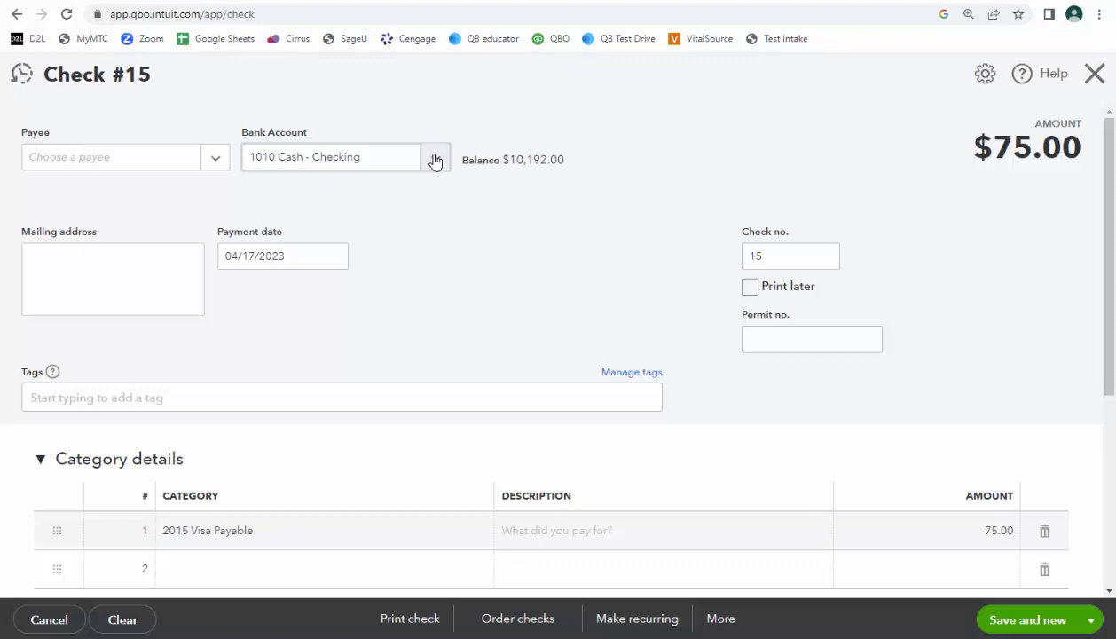
{"action": "left_click", "coordinate": [1095, 74]}
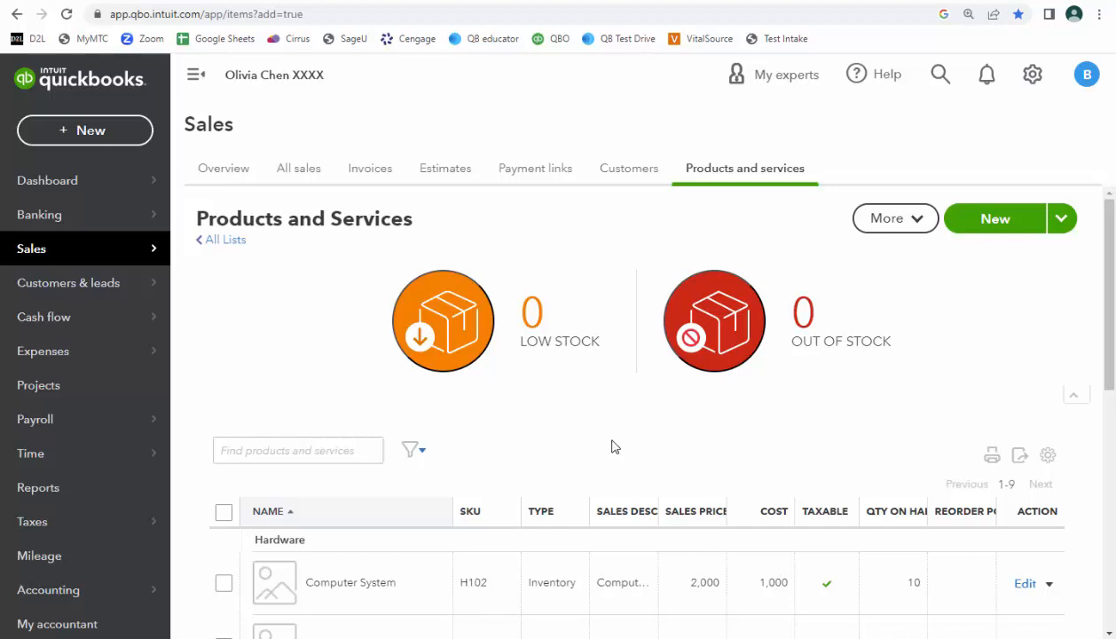
Record a Credit Card Credit on 2015 Visa Payable with 1300 Computer Supplies for 75 on the first category line, and save it.
{"action": "left_click", "coordinate": [92, 137]}
{"action": "left_click", "coordinate": [302, 422]}
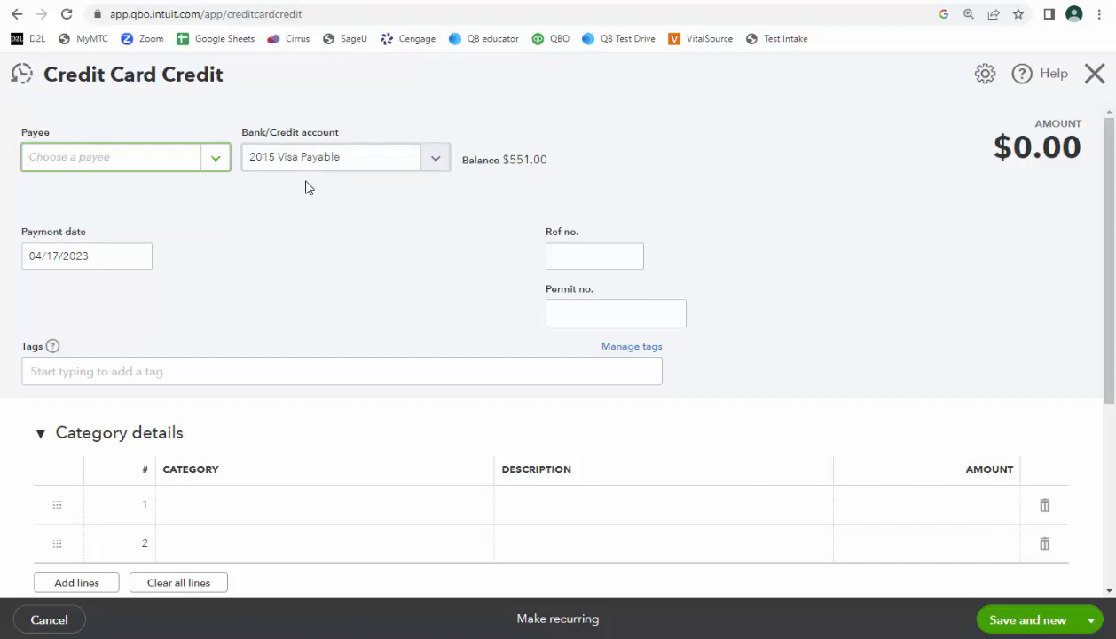
{"action": "left_click", "coordinate": [282, 503]}
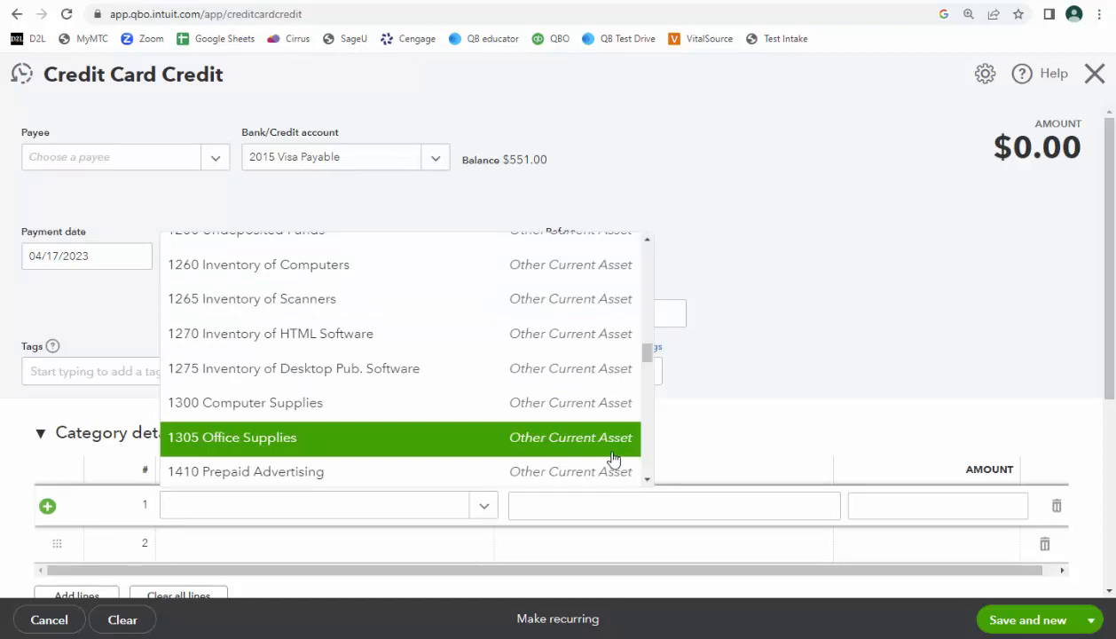
{"action": "left_click", "coordinate": [533, 413]}
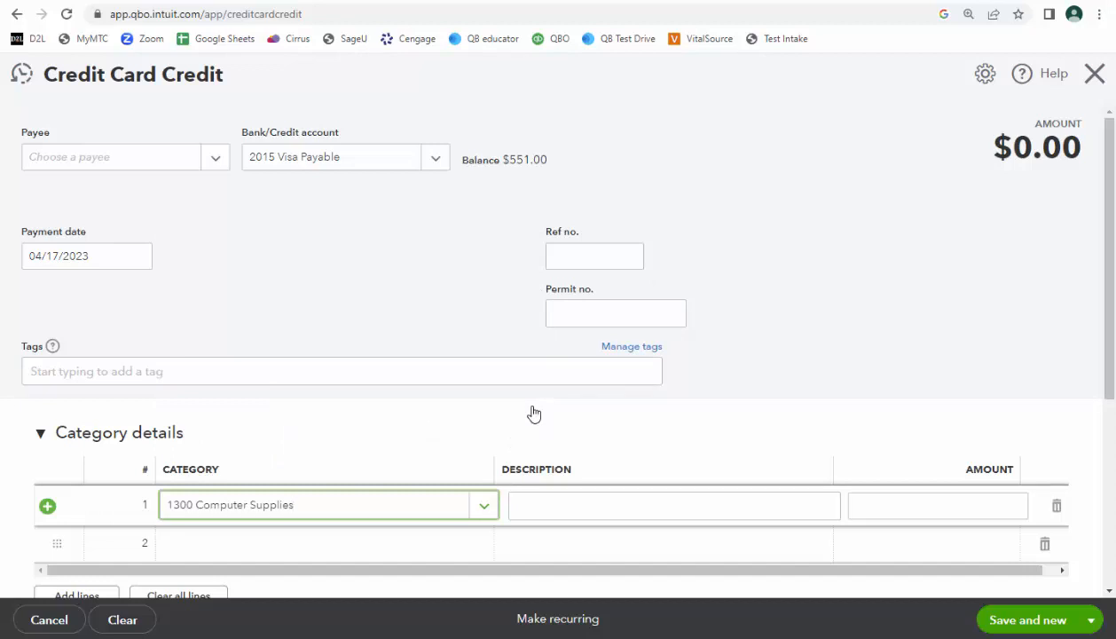
{"action": "left_click", "coordinate": [928, 506]}
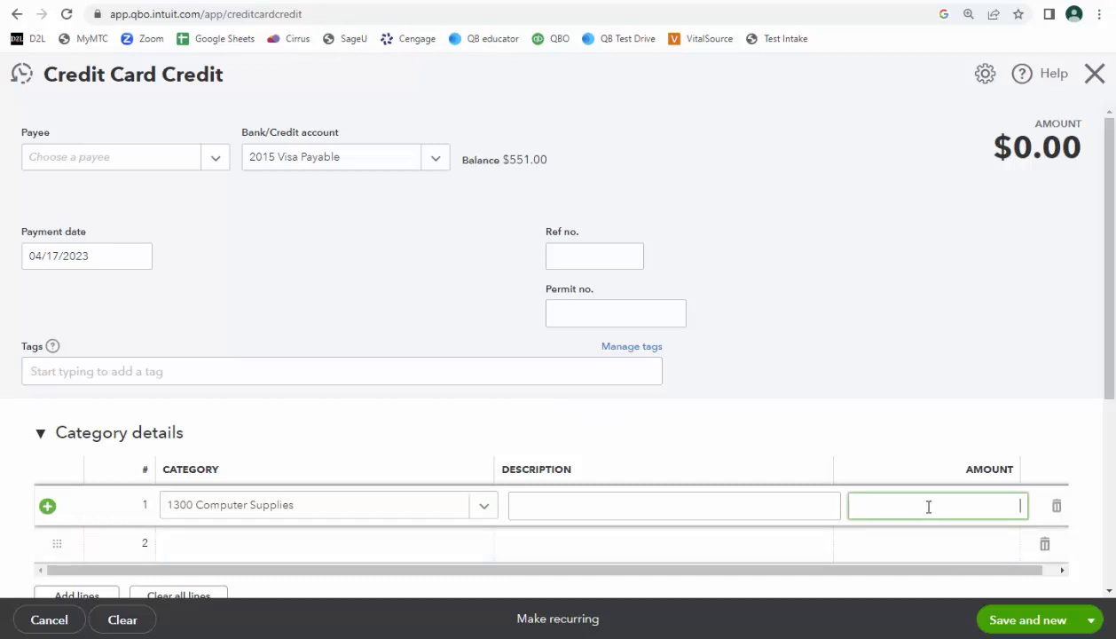
{"action": "type", "text": "75"}
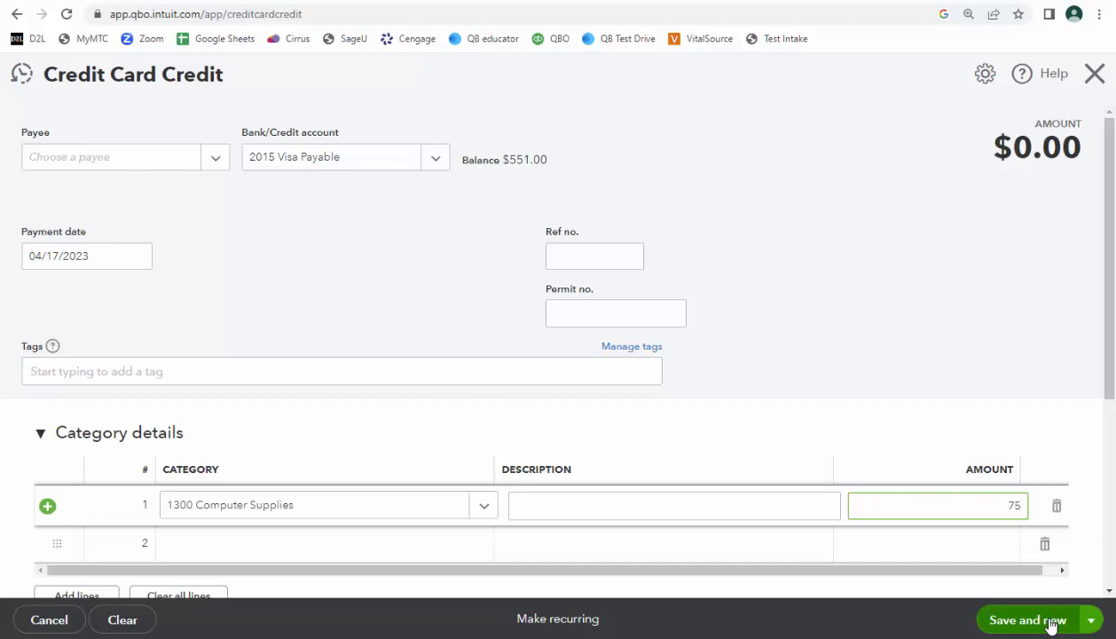
{"action": "left_click", "coordinate": [506, 387]}
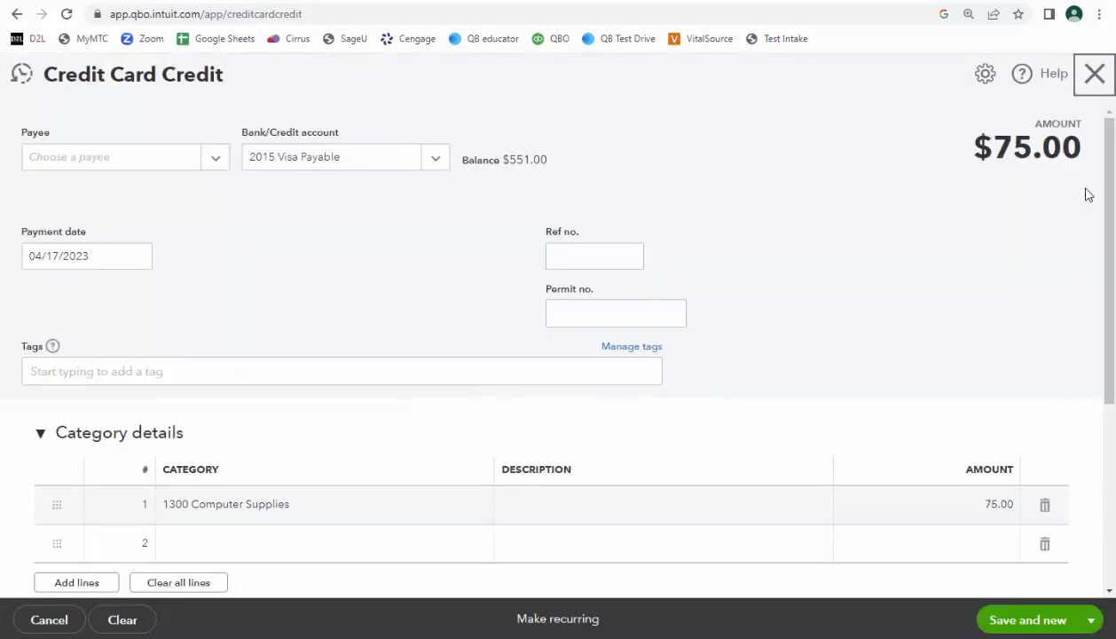
{"action": "left_click", "coordinate": [1029, 621]}
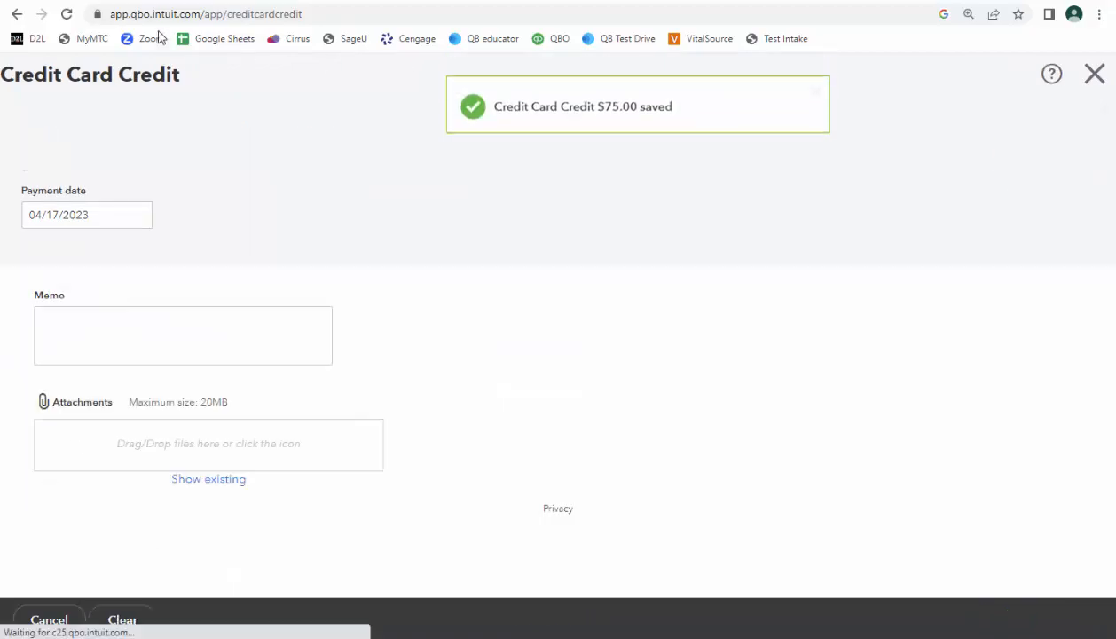